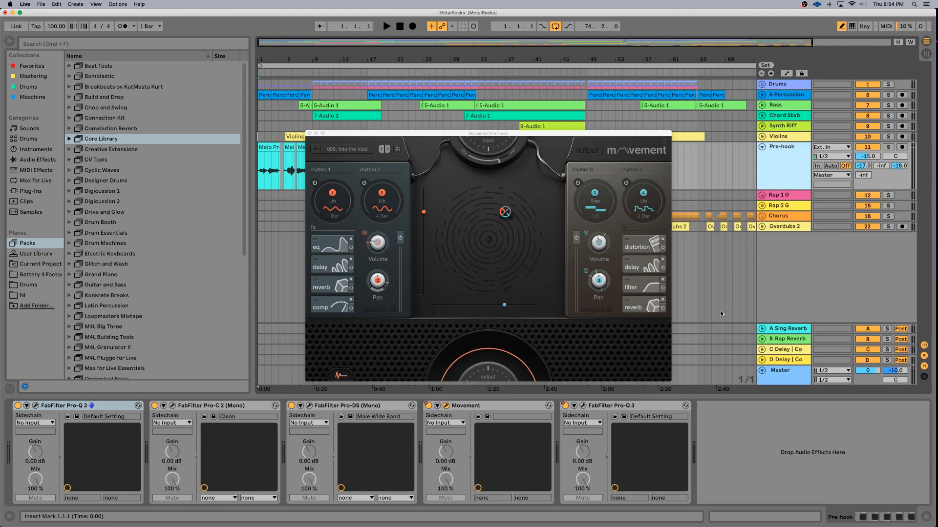
Step: Switch to Chrome to view the forum price list with Output Movement, and minimize the browser window
key(ctrl+Up)
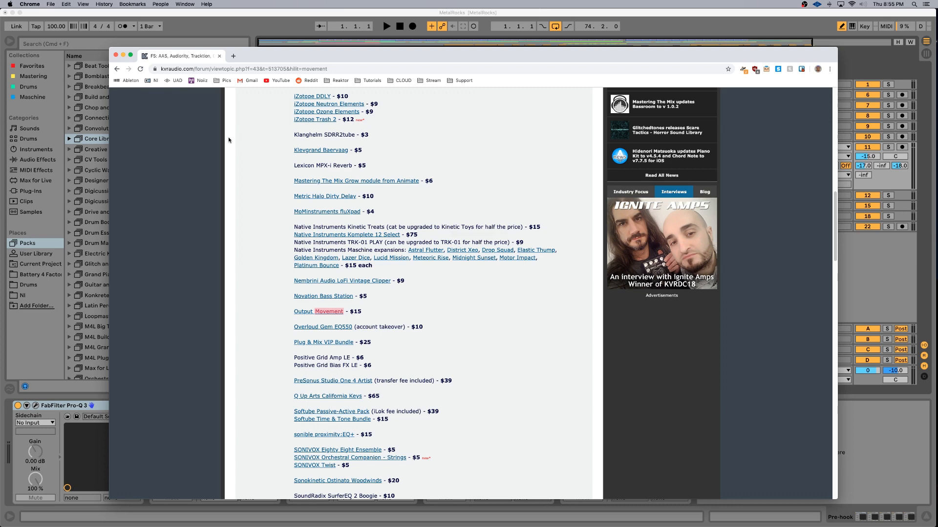
click(124, 56)
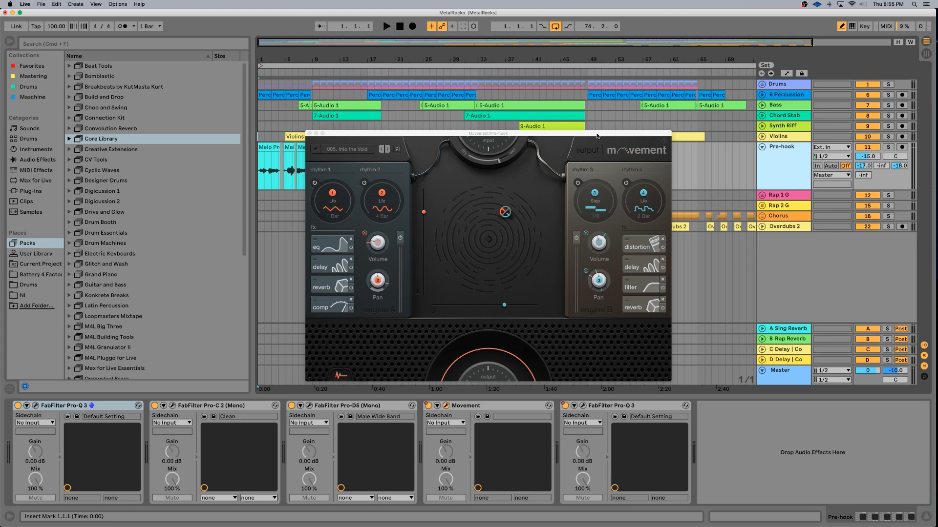
Step: Display the Movement device's automation lane on the Pre-hook track, examine its Device On envelope, and leave automation mode
click(786, 73)
click(782, 157)
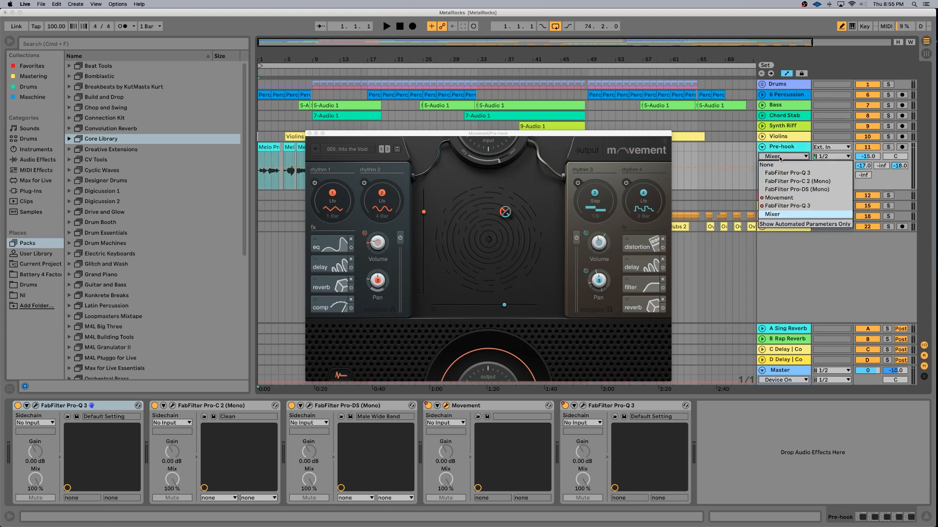
click(778, 198)
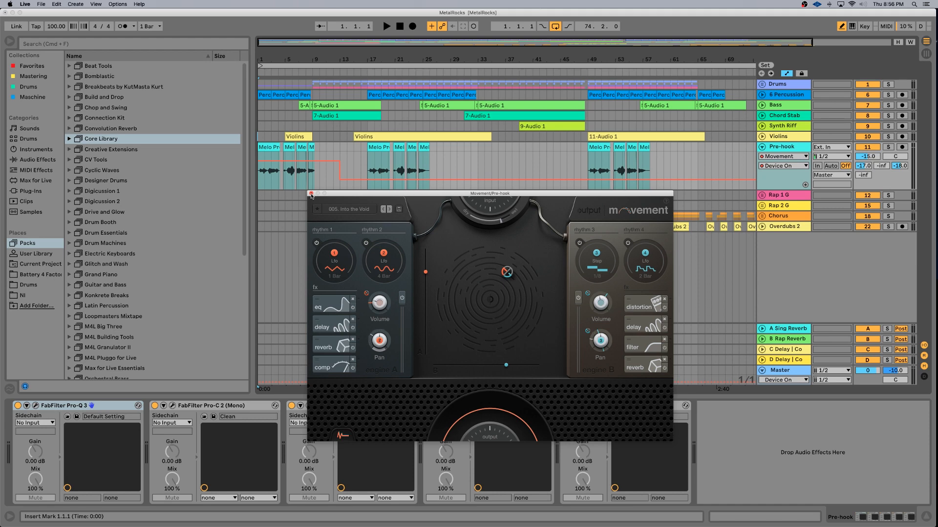
key(a)
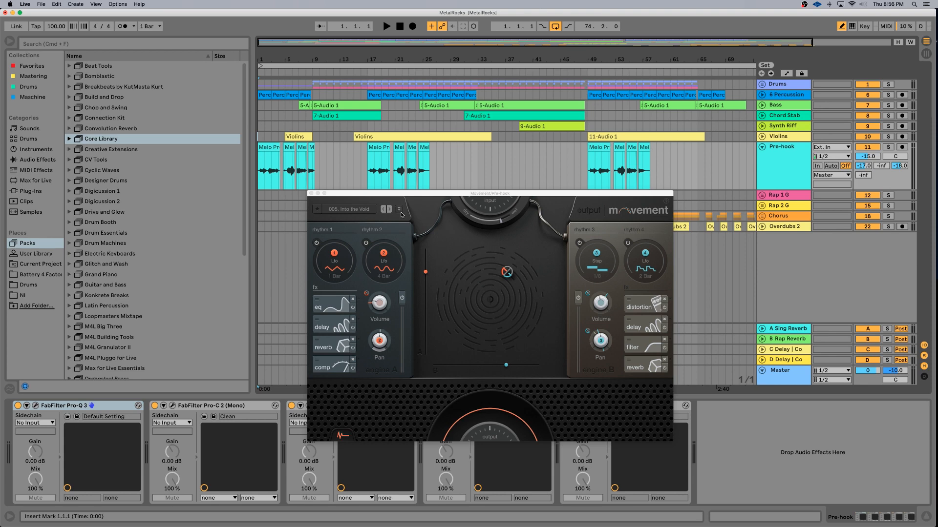
Step: Solo the Pre-hook track and listen to its second group of clips starting from bar 17
click(368, 174)
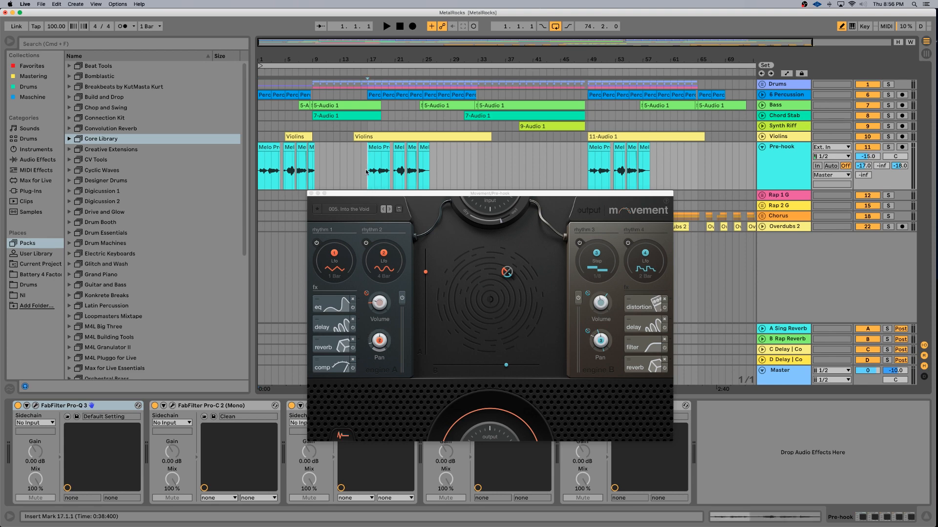
click(888, 147)
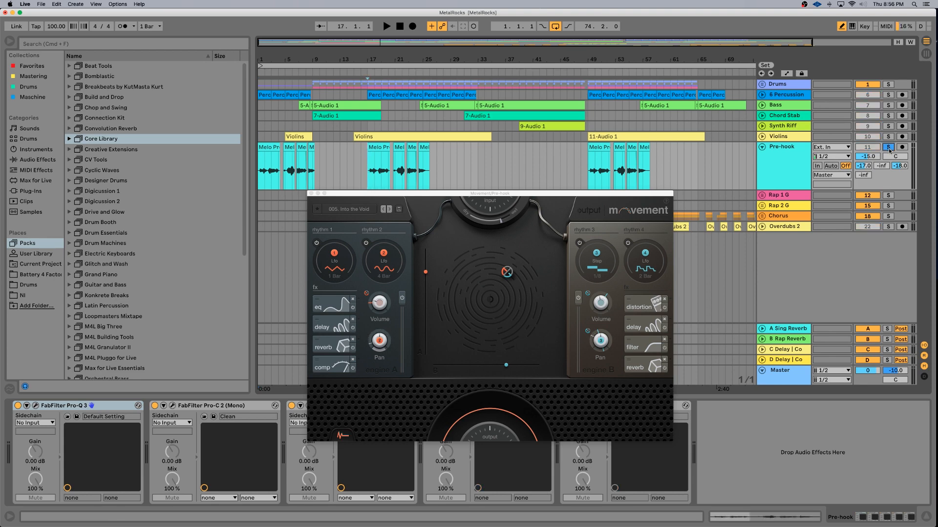
key(space)
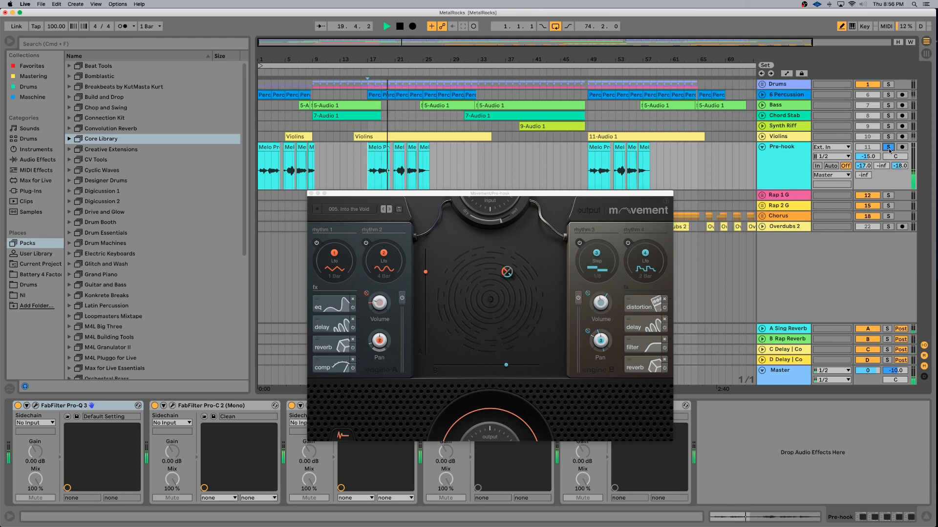
key(space)
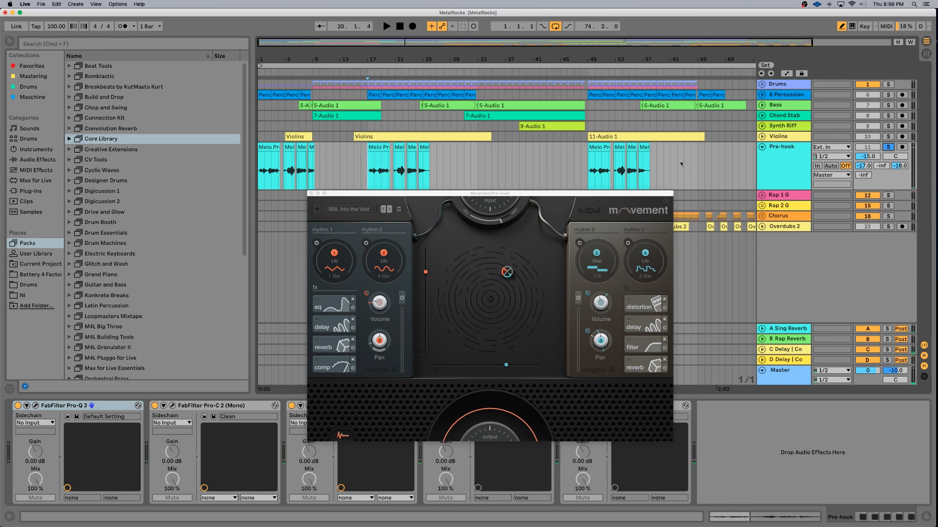
Step: Listen to the soloed Pre-hook track from bar 1 with its device chain shown
click(259, 196)
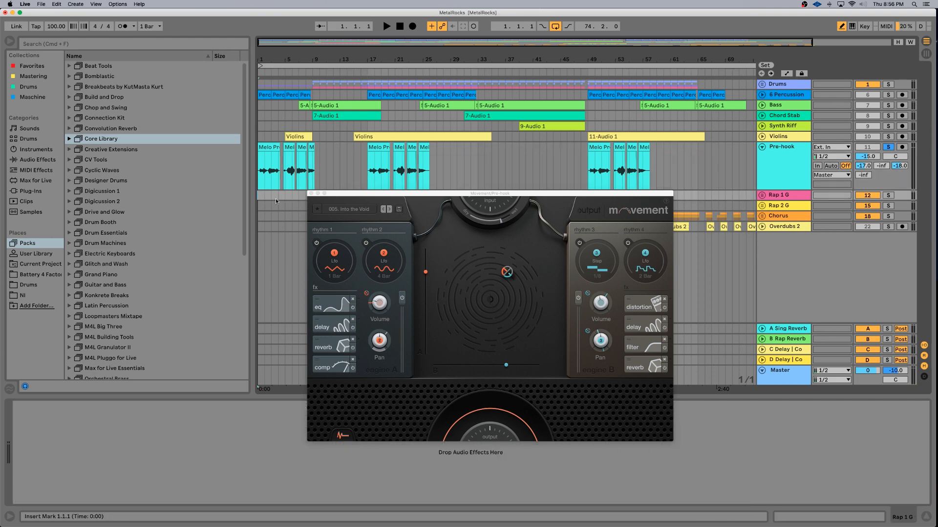
click(789, 151)
key(space)
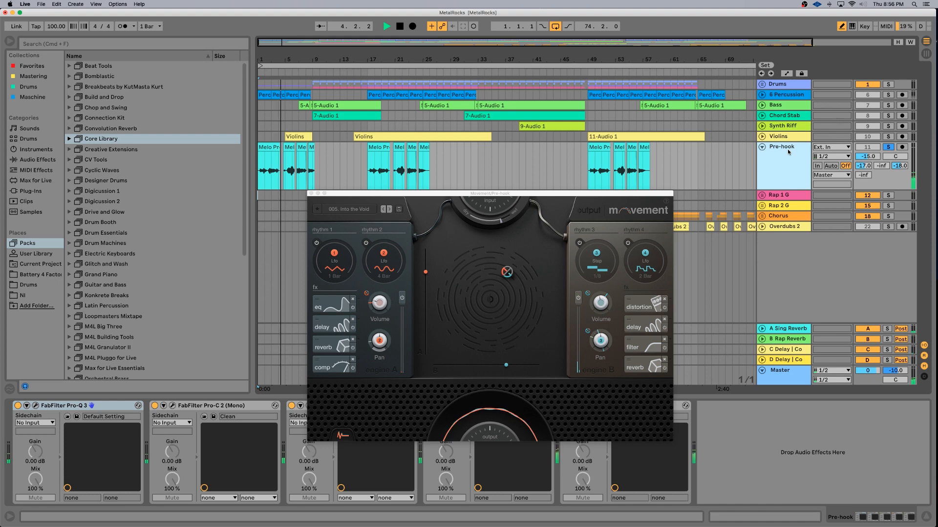
key(space)
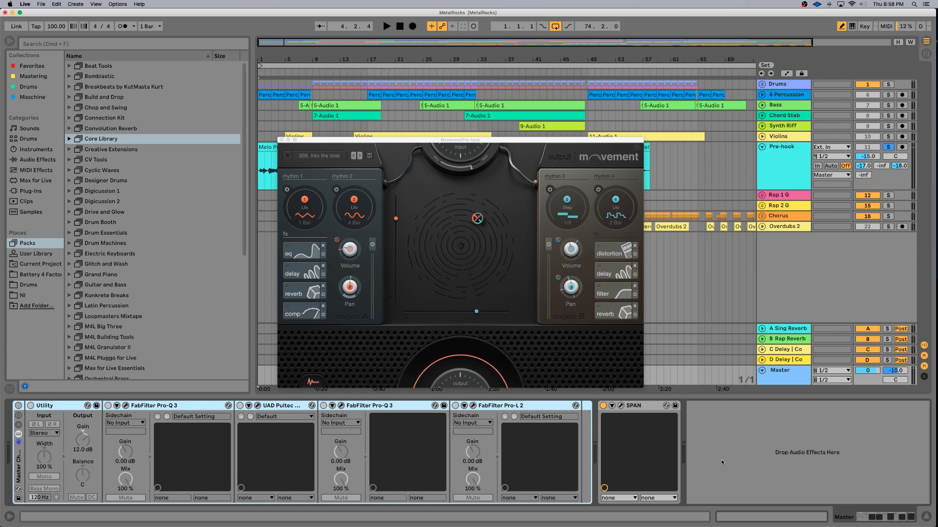
Step: Open the SPAN analyzer from the Master chain and arrange its window side by side with the Movement window
click(621, 406)
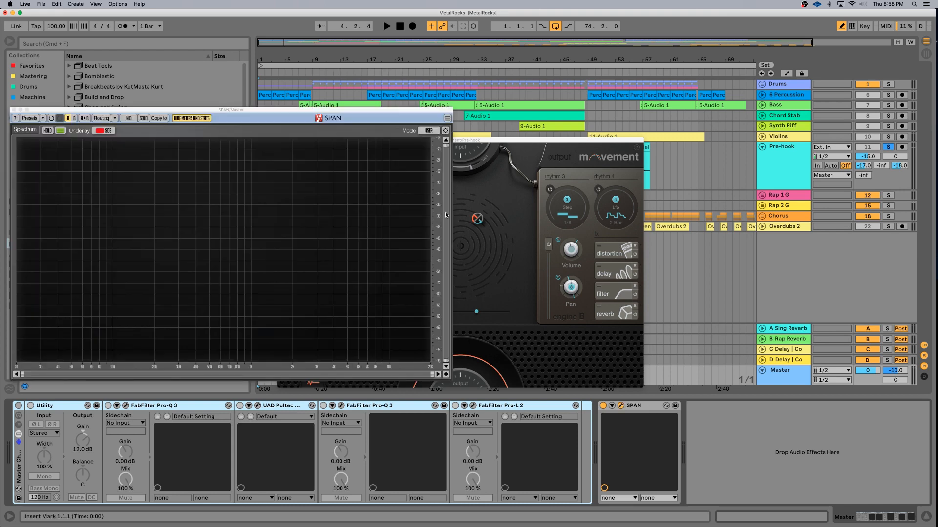
drag(345, 118, 766, 110)
drag(352, 140, 128, 124)
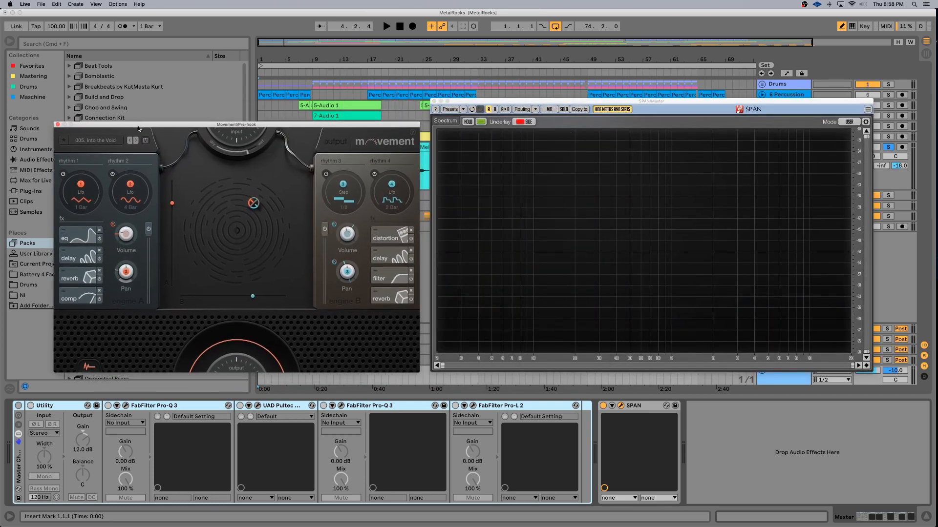
drag(721, 104, 720, 78)
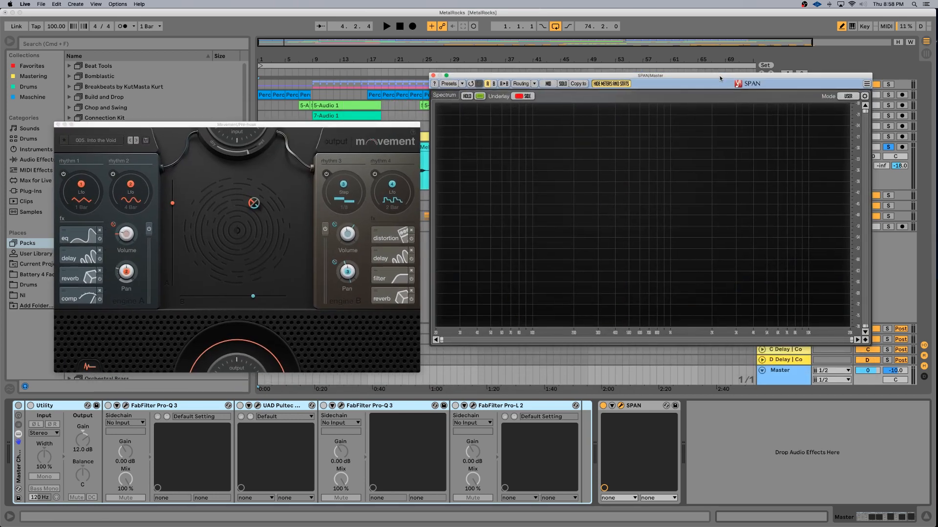
Step: Select the Master track and play the soloed Pre-hook vocal to examine its spectrum in SPAN
click(781, 377)
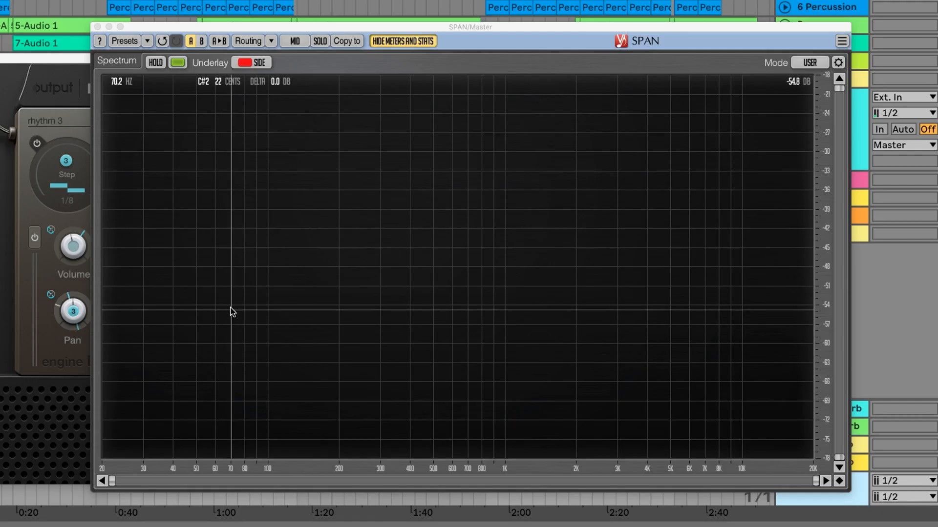
key(space)
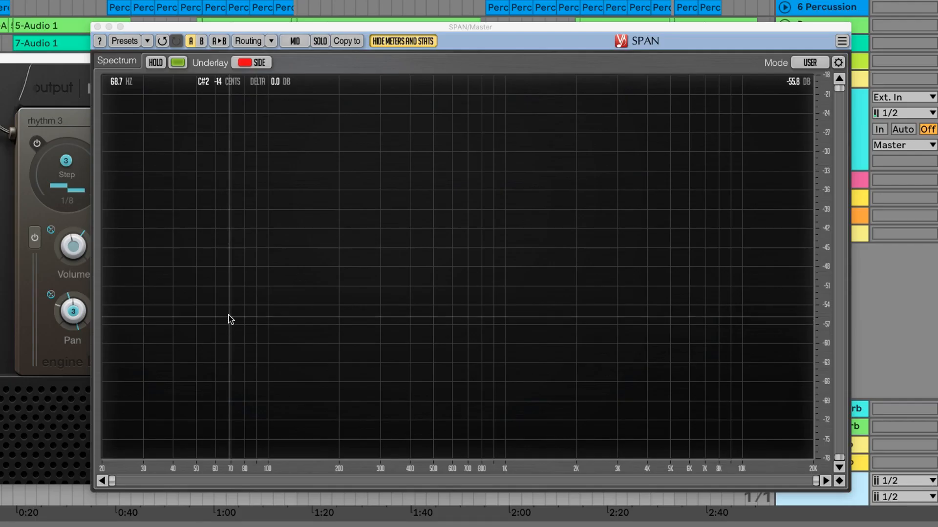
key(space)
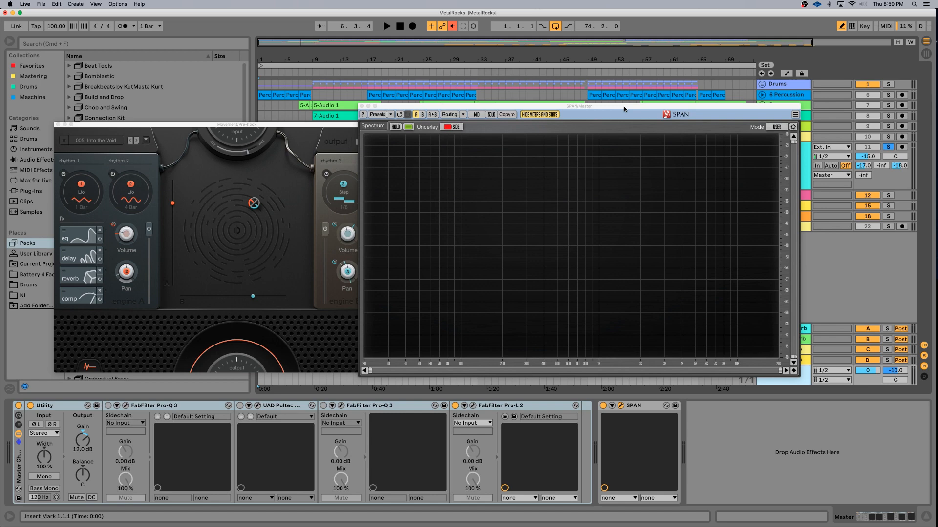
Step: Open the FabFilter Pro-Q 3 placed after Movement on the Pre-hook track
click(804, 162)
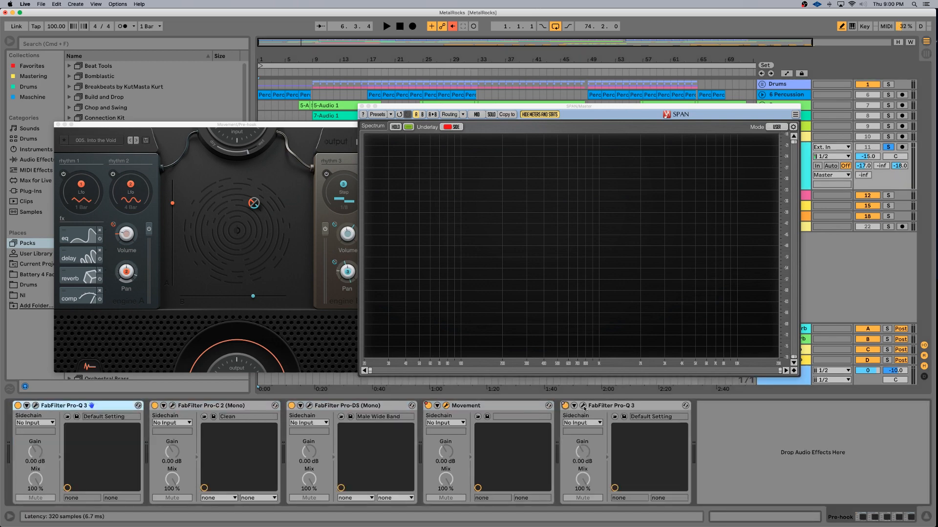
click(583, 406)
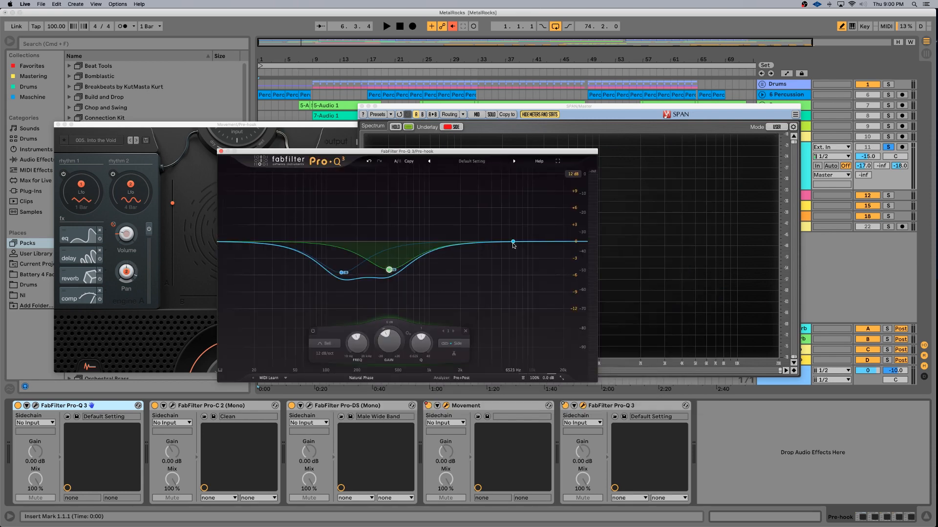
Step: Add a flat bell band at about 6.5 kHz in Pro-Q 3, view its stereo placement options with Side chosen, and remove the band
click(512, 242)
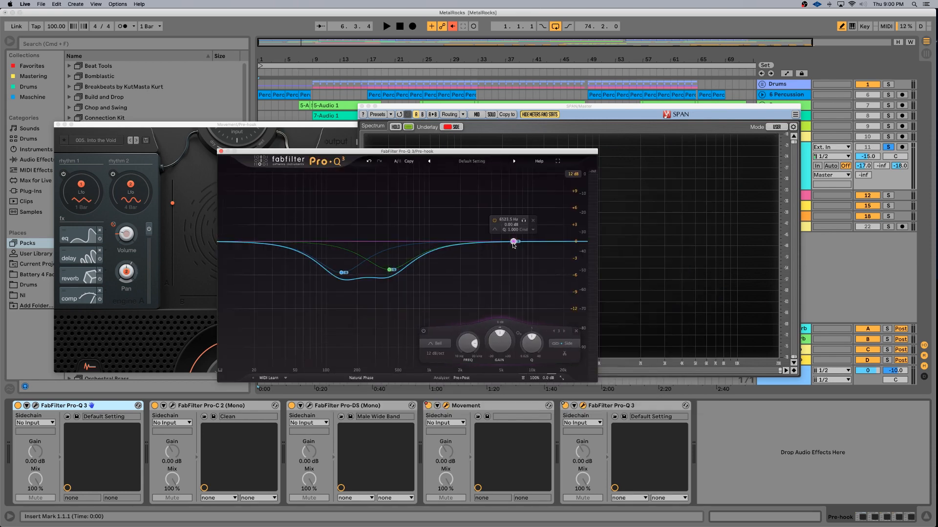
click(565, 344)
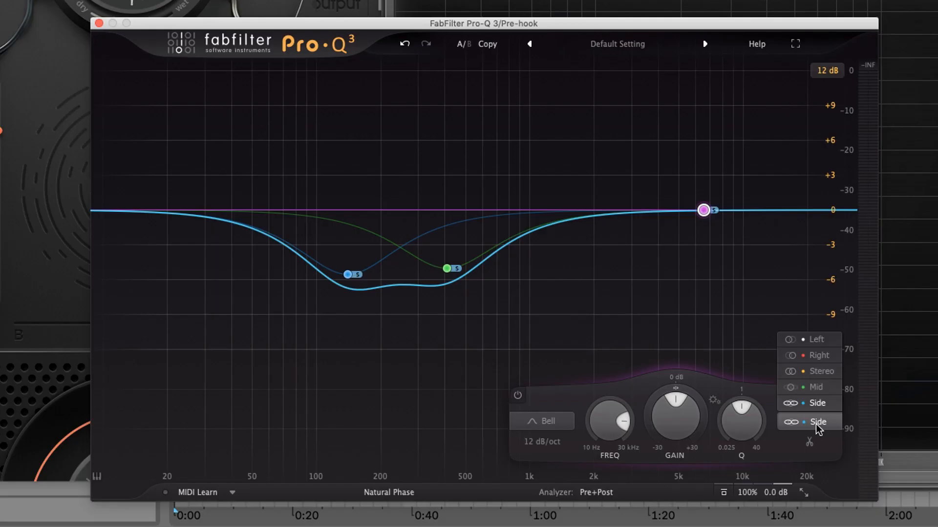
click(724, 295)
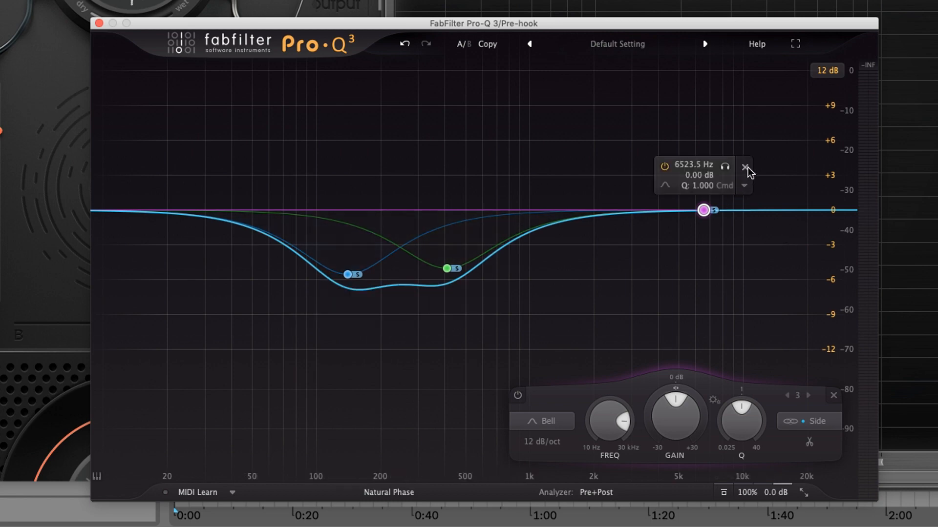
click(746, 165)
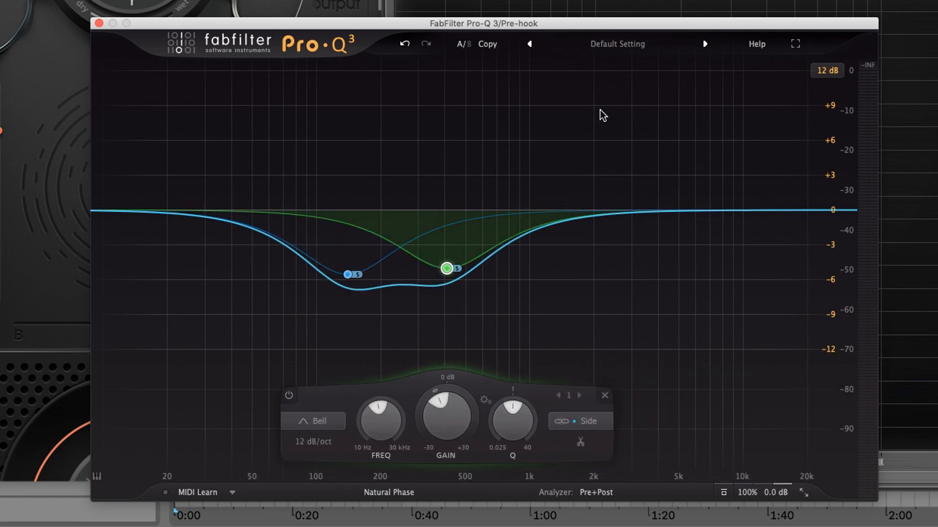
Step: Arrange the Pro-Q 3 and SPAN windows side by side and play the soloed vocal to examine the side-channel cuts
drag(627, 24, 437, 1)
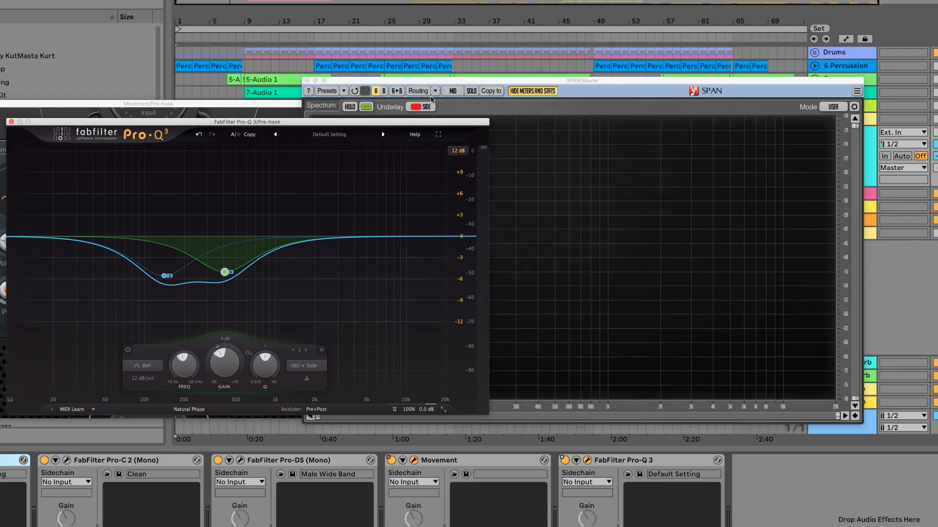
drag(452, 84, 521, 82)
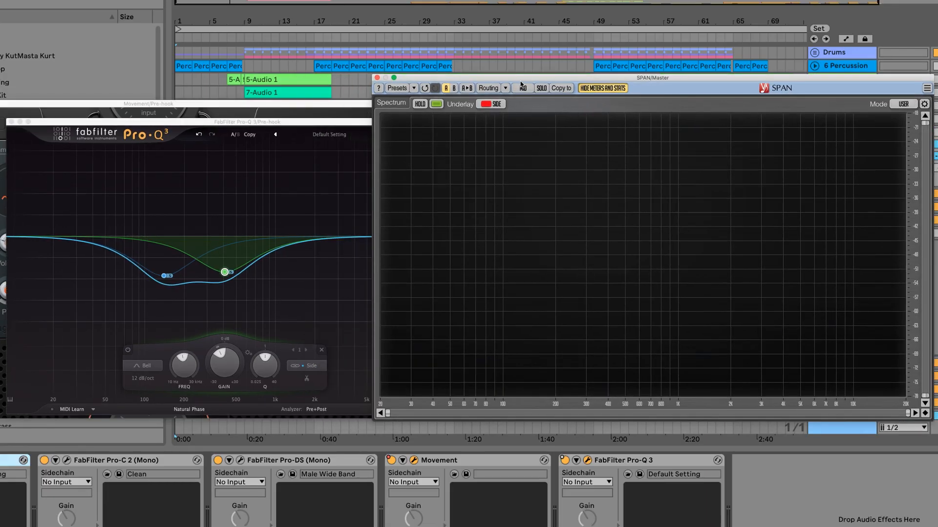
click(177, 97)
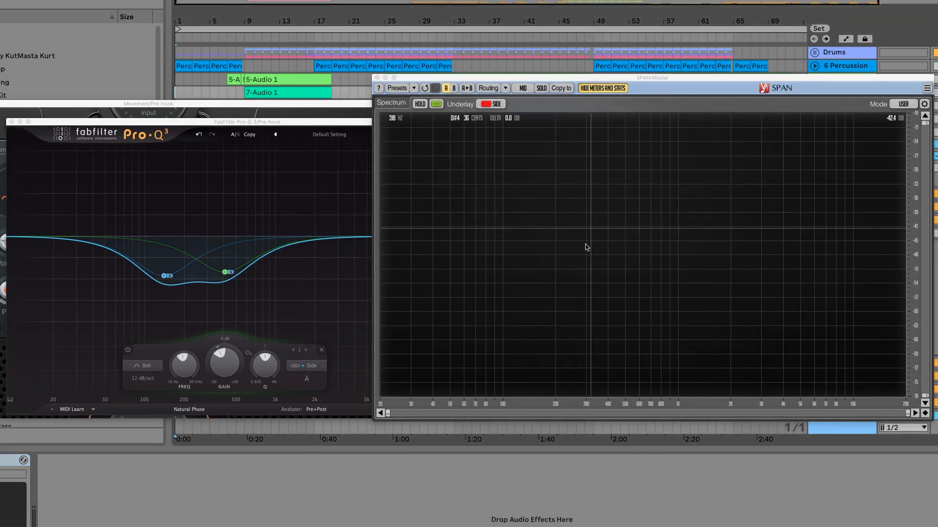
key(space)
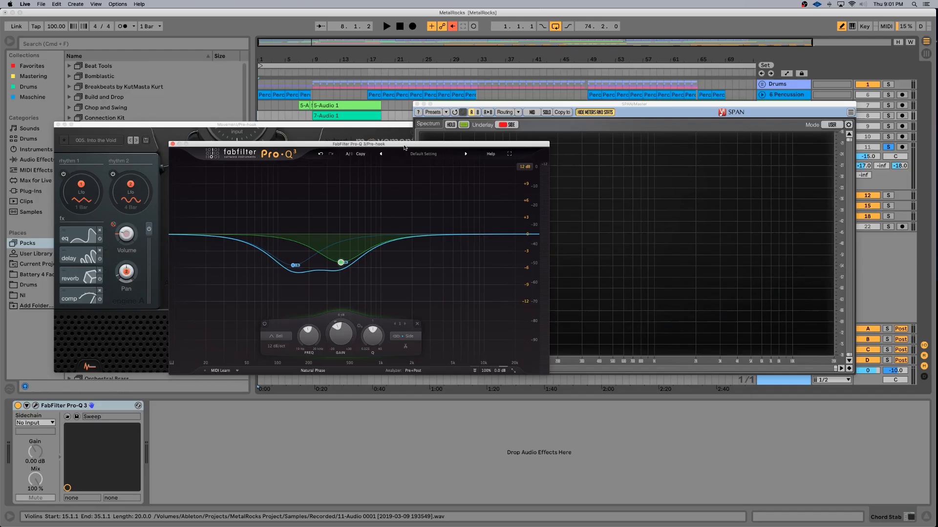
drag(354, 149, 447, 157)
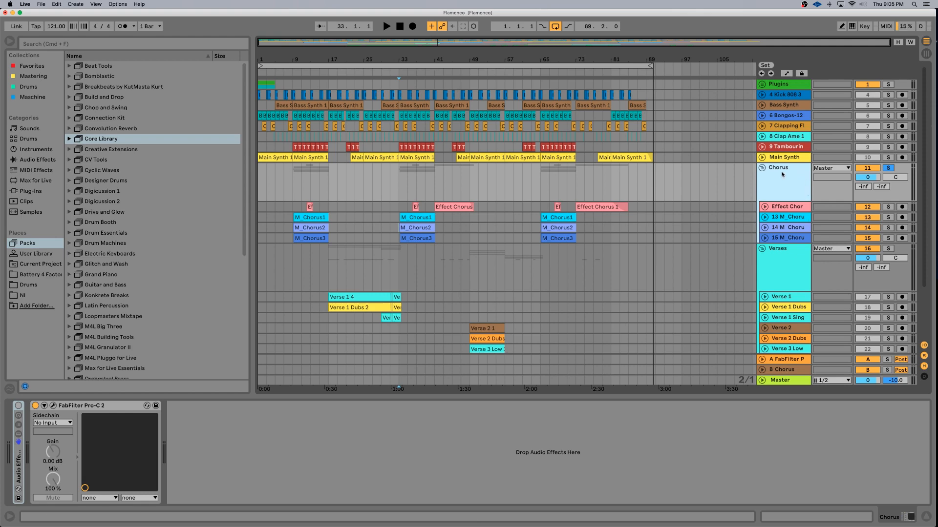
Step: Unfold the Effect Chorus track in the Flamenco set and play the soloed Chorus group from bar 33, briefly muting Effect Chorus for comparison
click(782, 203)
click(764, 207)
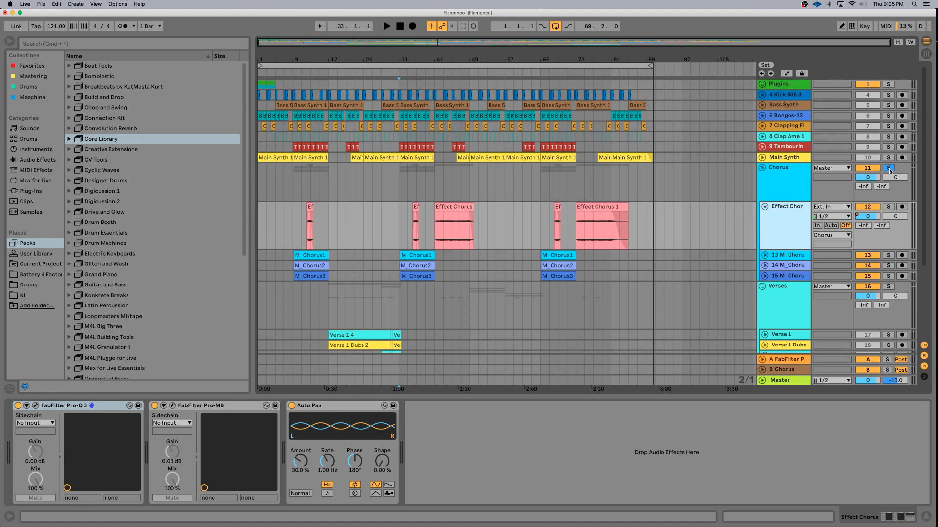
key(space)
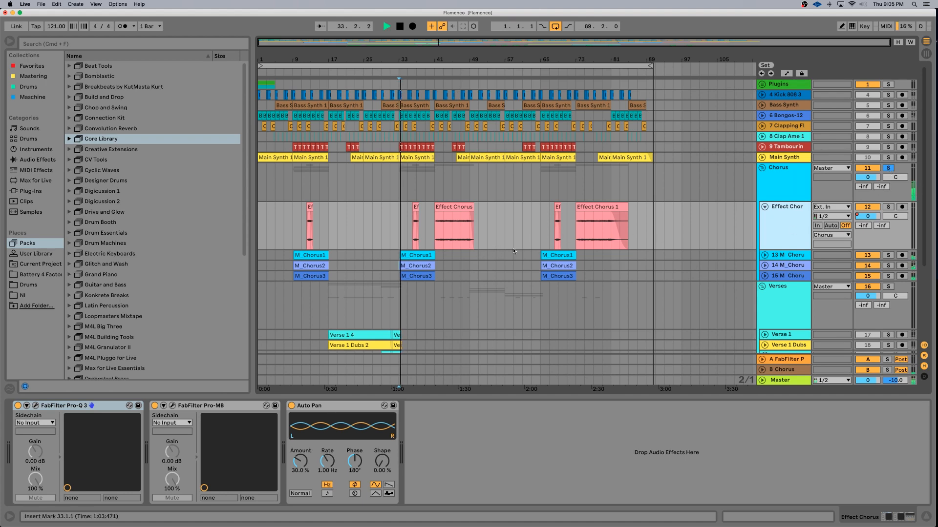
click(872, 208)
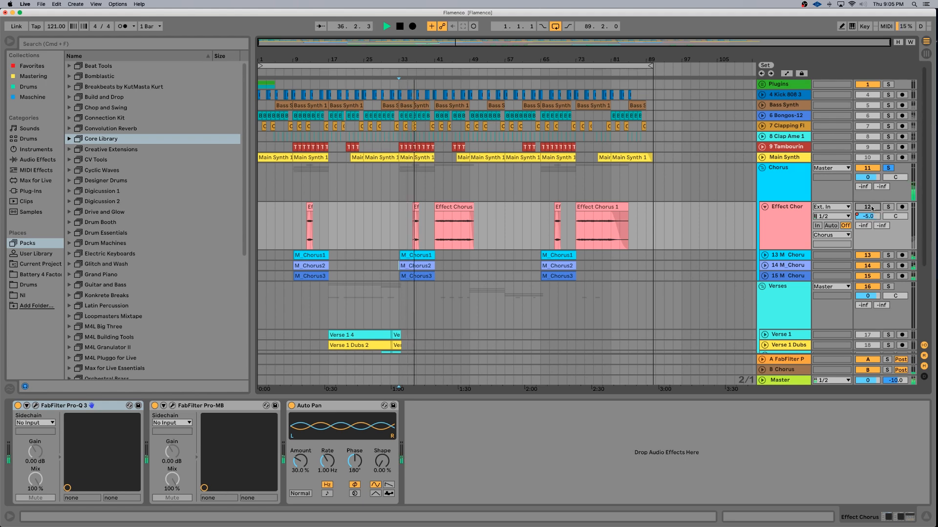
key(space)
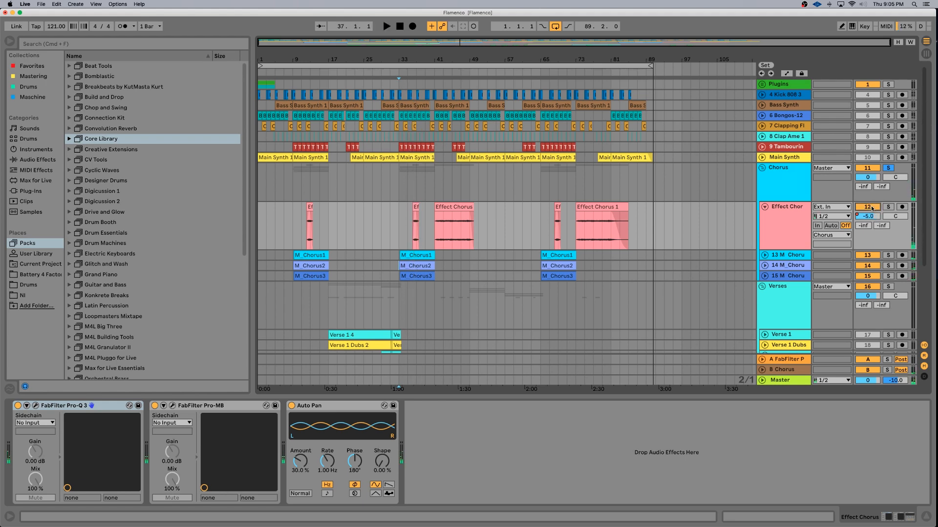
Step: Play the soloed Chorus group from bar 41 and show the Effect Chorus track's device chain
click(436, 255)
key(space)
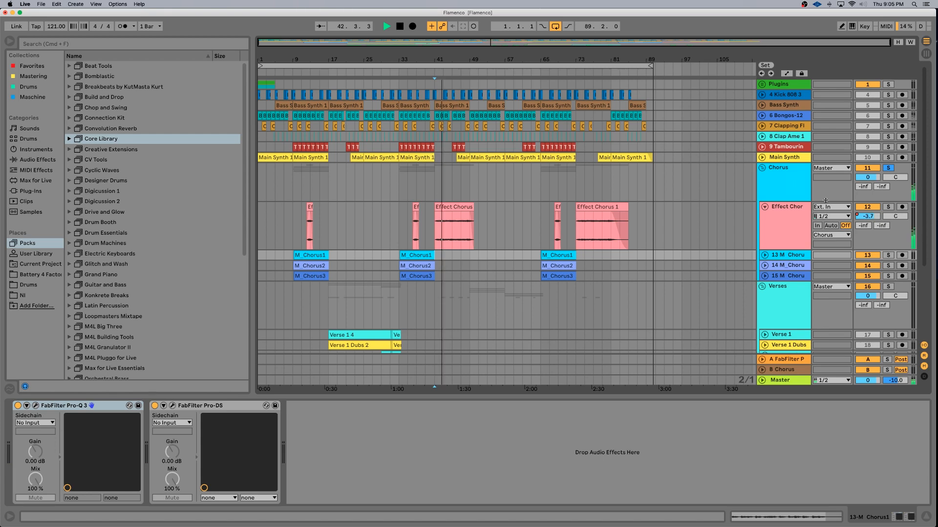
click(787, 206)
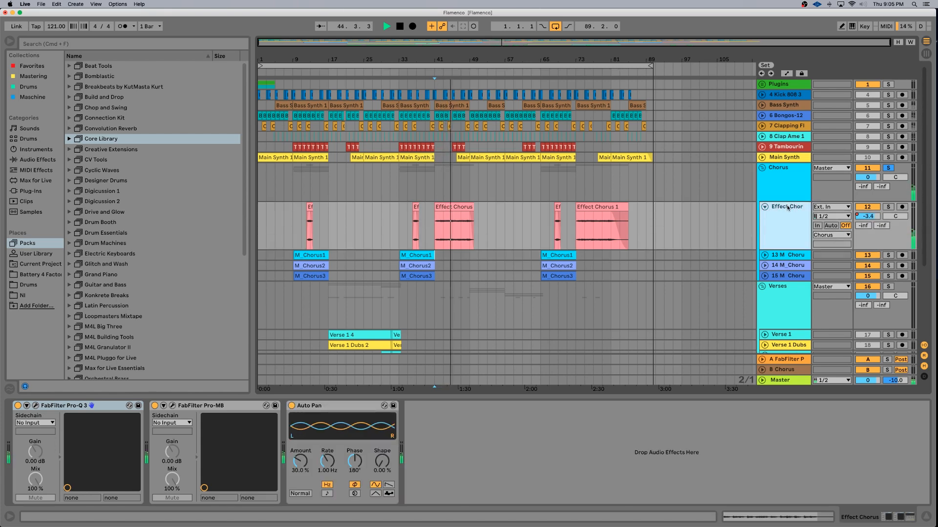
Step: Stop playback and play the soloed Chorus group from bar 35 to hear the Effect Chorus clip
key(space)
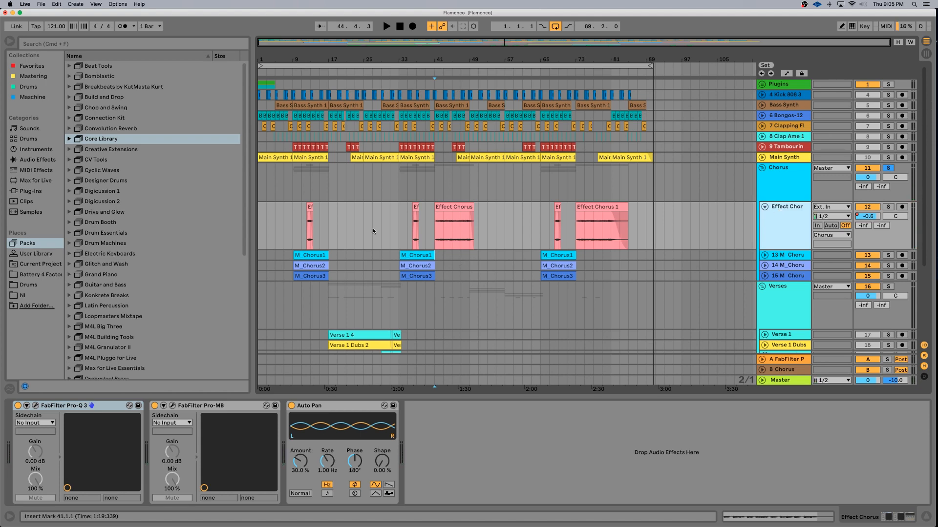
click(407, 228)
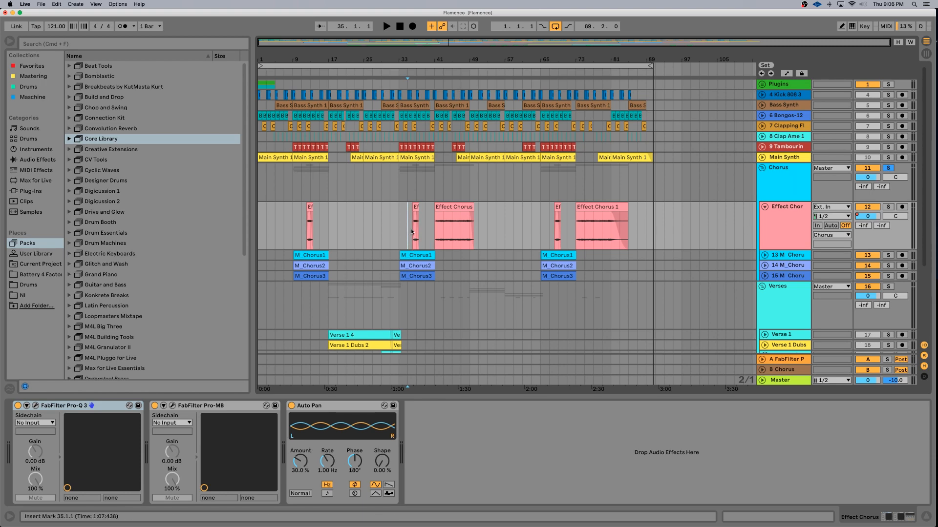
key(space)
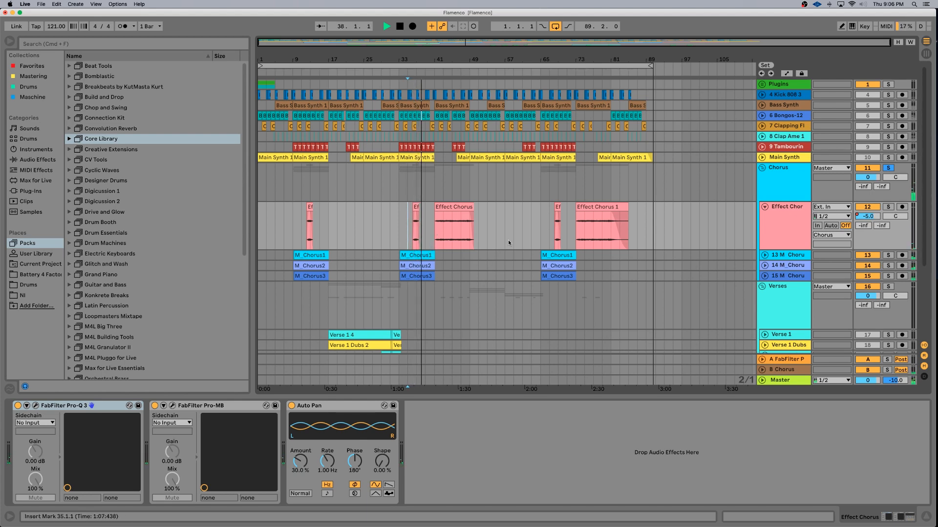
key(space)
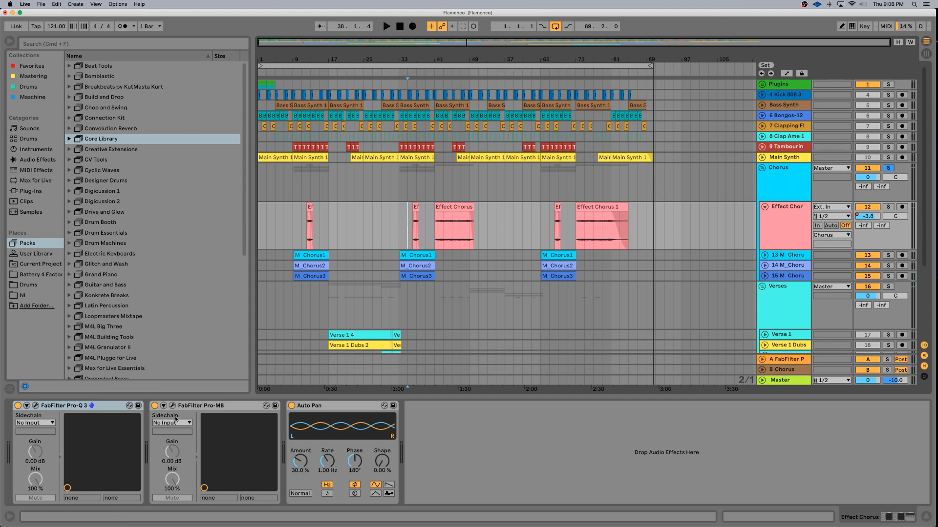
Step: Bypass Pro-MB and Pro-Q 3 on the Effect Chorus track and open SPAN from the Master track
click(154, 406)
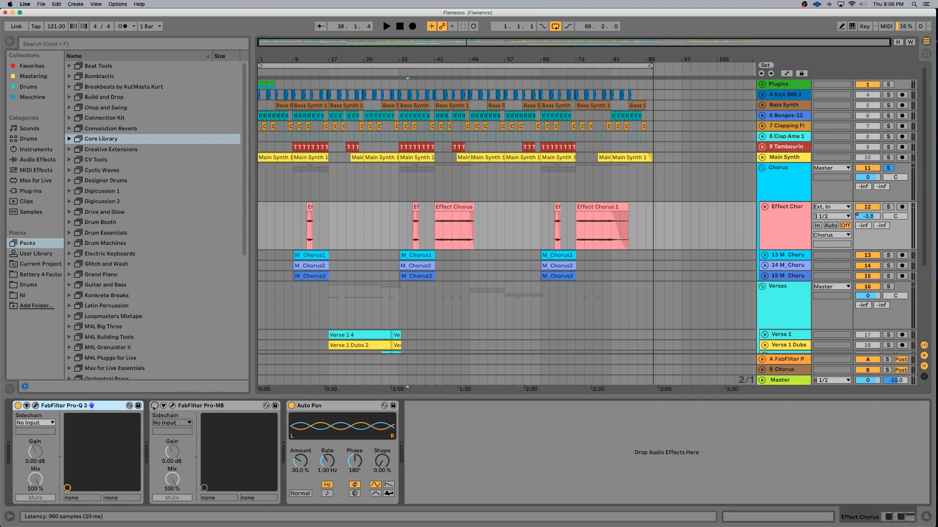
click(17, 406)
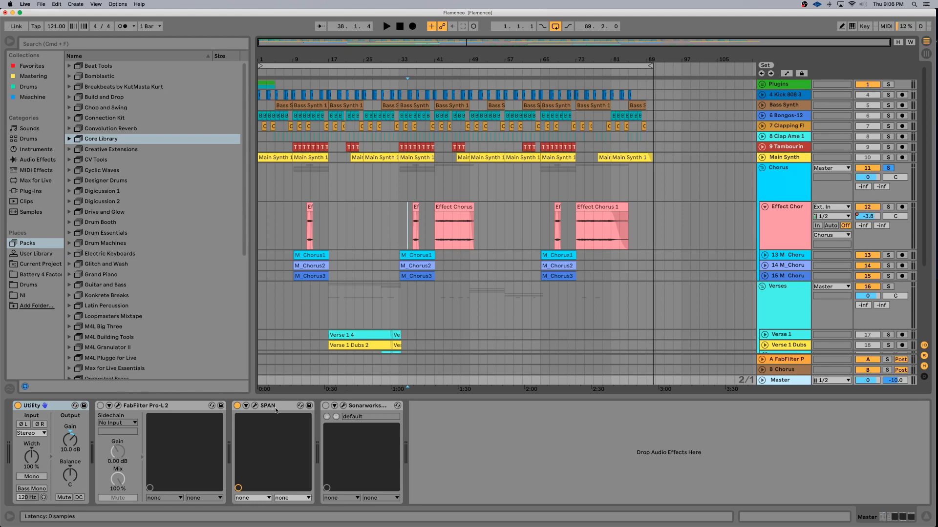
click(255, 406)
drag(578, 86, 438, 191)
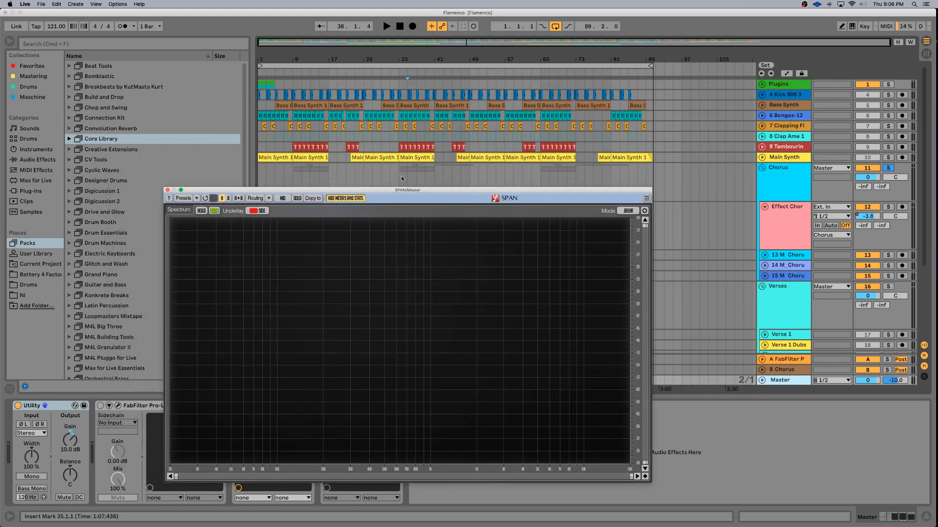
Step: Play the soloed Chorus group from bar 41 without the EQ and multiband processing and examine its side signal in SPAN
key(space)
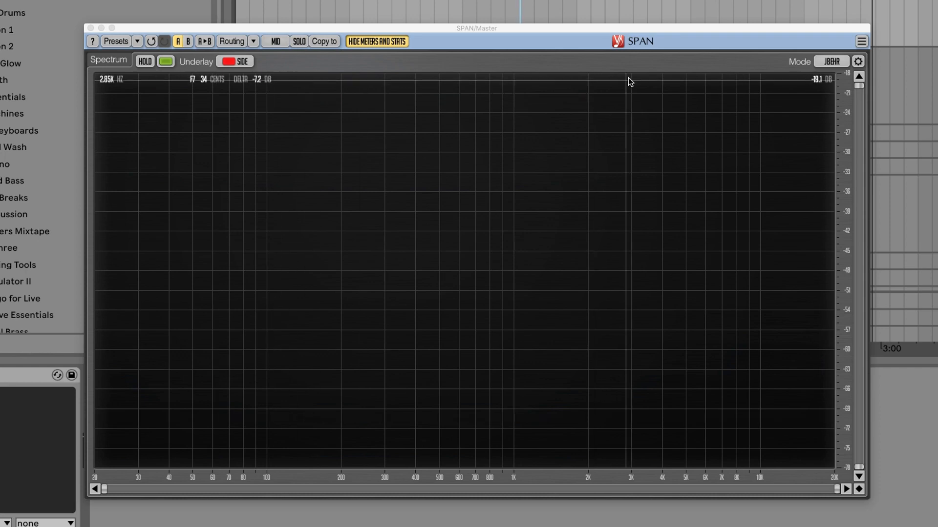
click(934, 86)
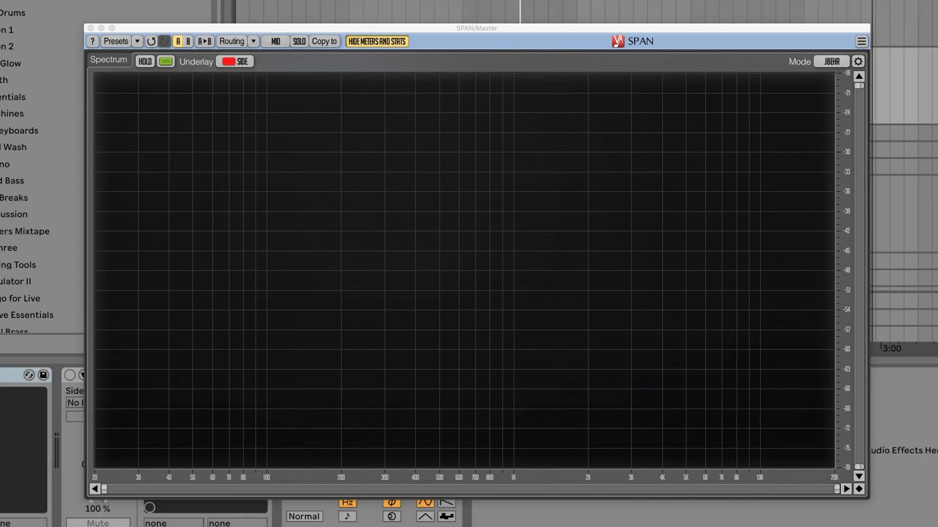
click(933, 335)
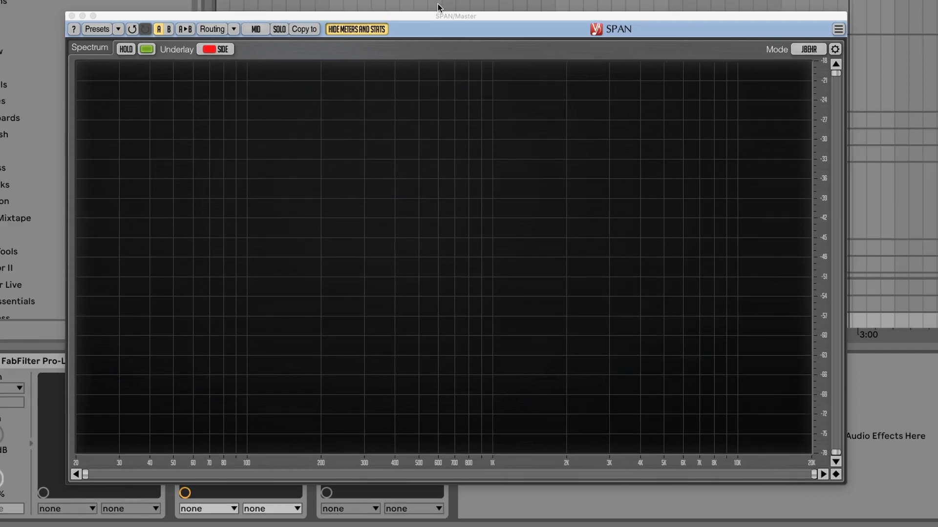
drag(506, 16, 536, 26)
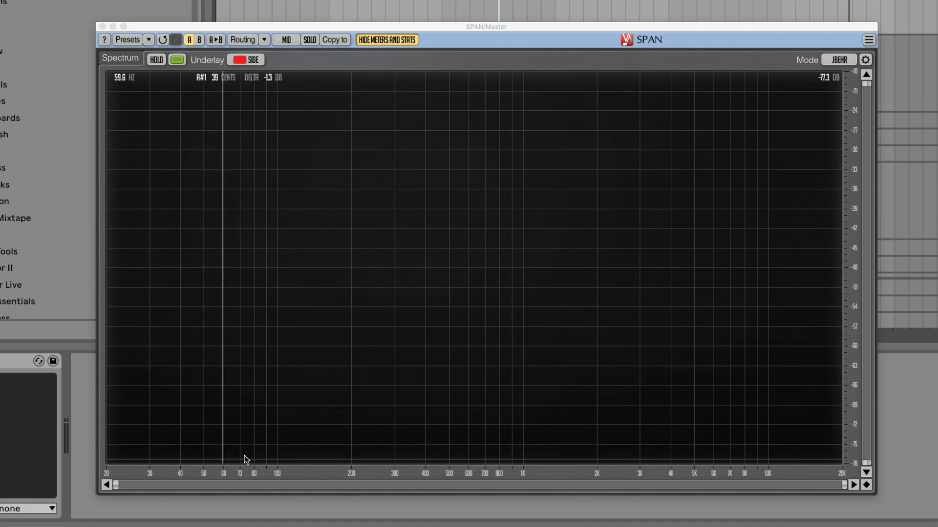
key(space)
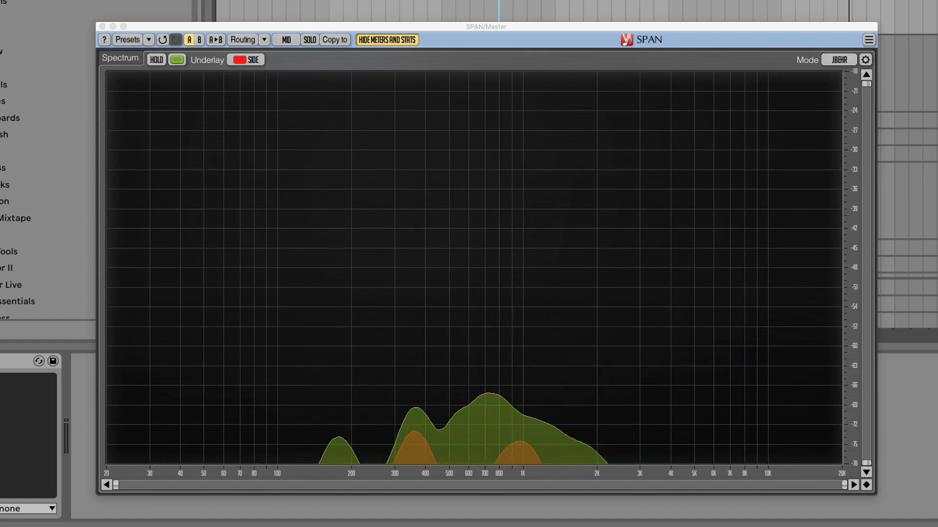
click(935, 49)
Step: Re-enable Pro-Q 3 on Effect Chorus, open its window beside SPAN, and inspect the 130 Hz, 30 dB/oct stereo low cut
drag(521, 28, 782, 11)
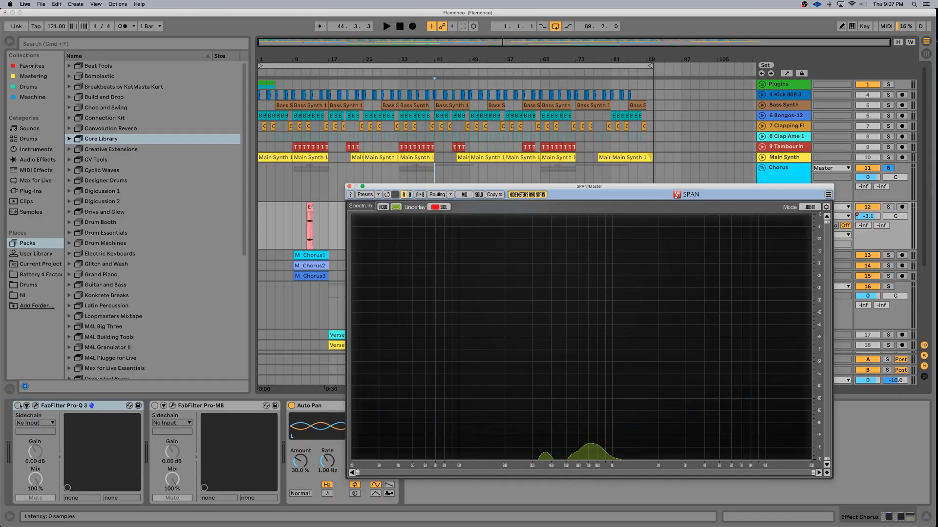
click(28, 406)
click(36, 406)
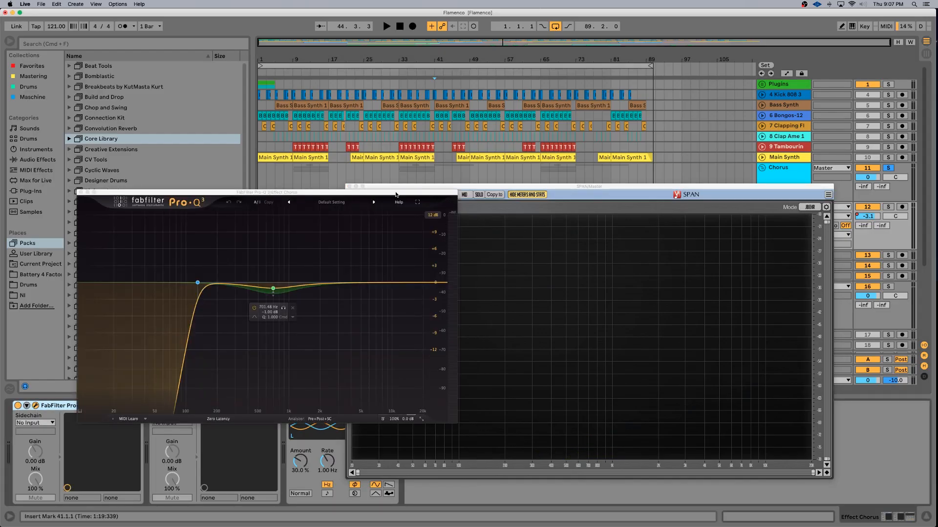
drag(398, 188, 589, 155)
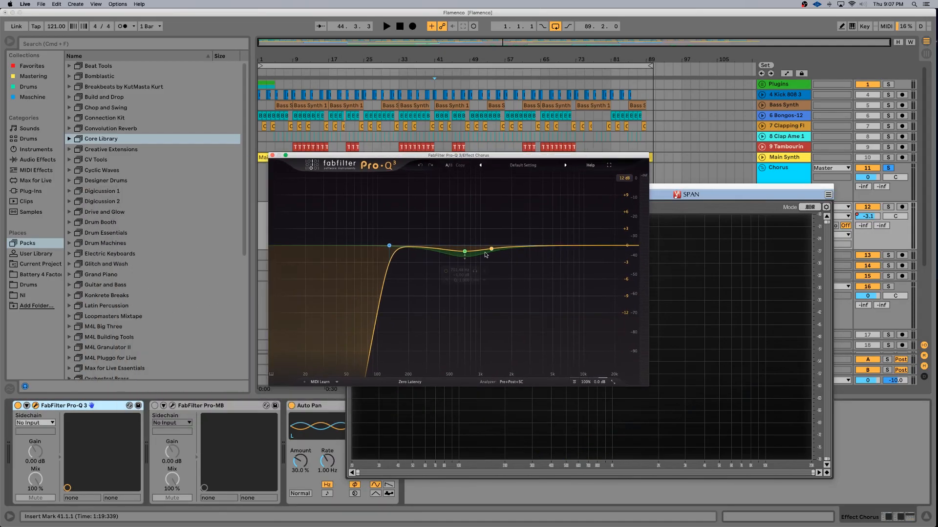
click(389, 247)
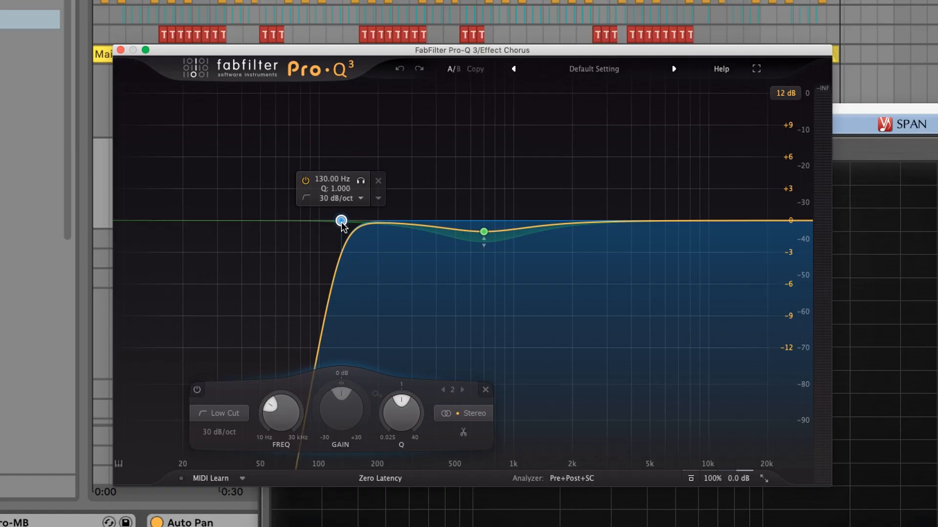
click(272, 240)
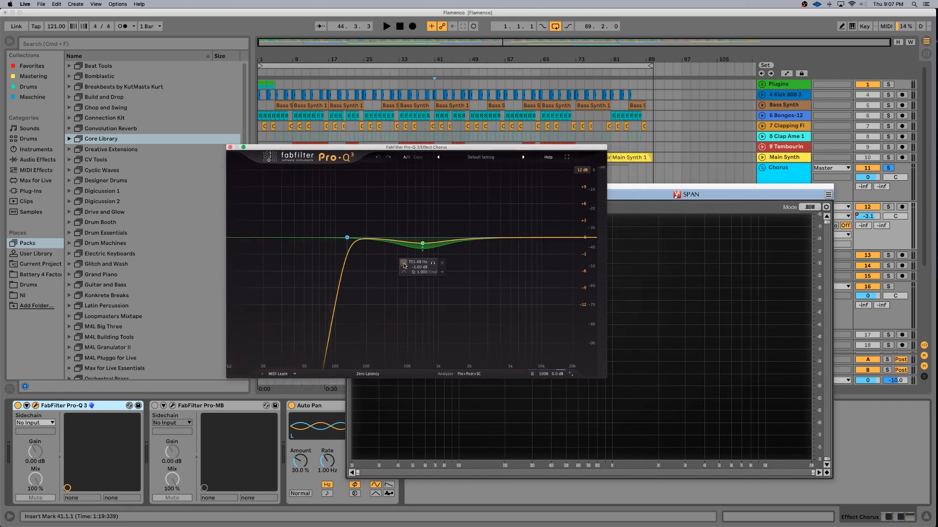
Step: Bypass the 701.48 Hz bell band in Pro-Q 3 and play from bar 41 to compare the side signal in SPAN
click(403, 265)
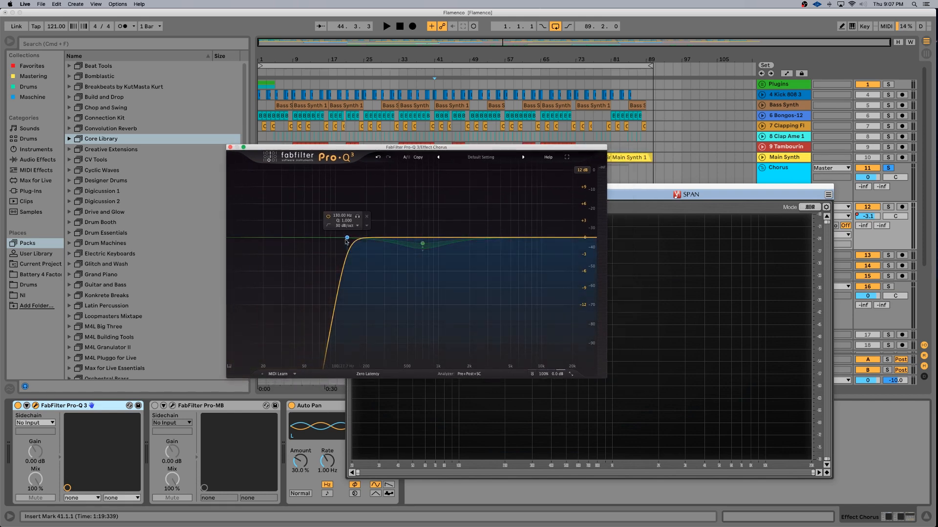
drag(517, 149, 509, 250)
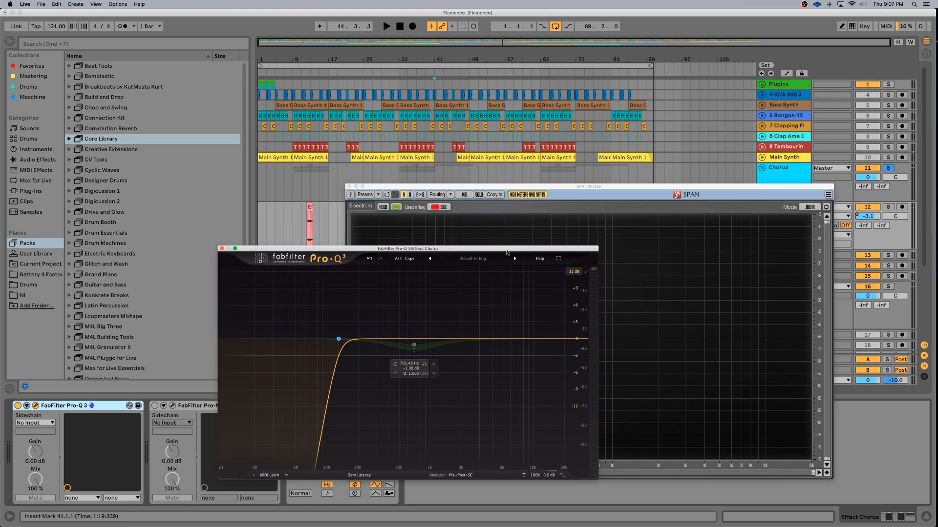
click(435, 175)
key(space)
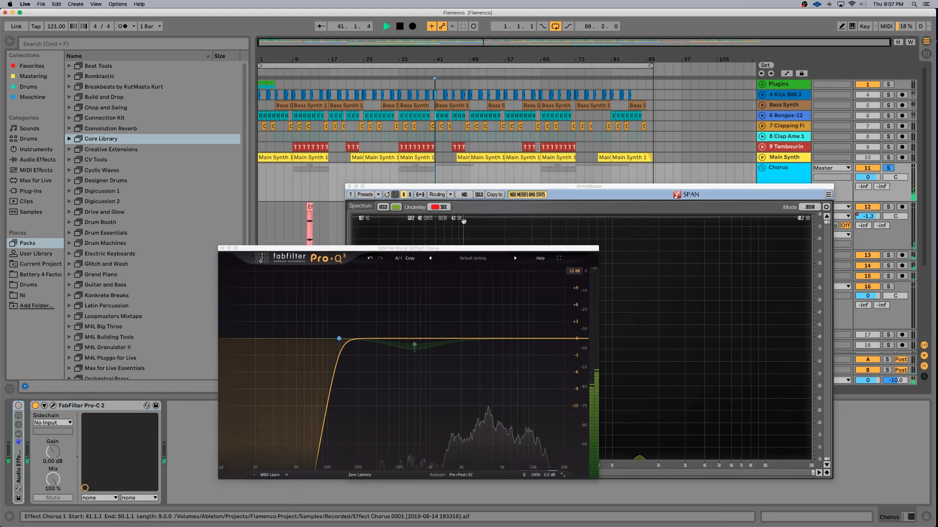
drag(453, 250, 402, 122)
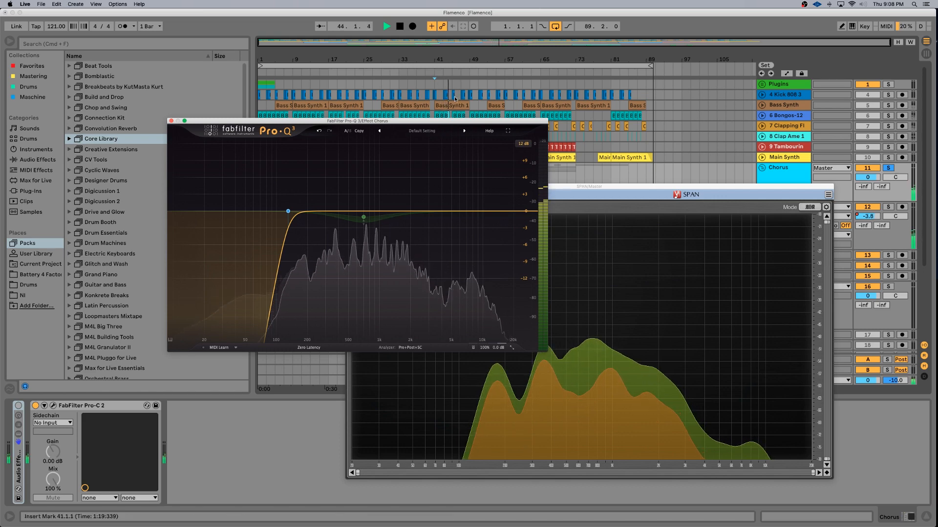
key(space)
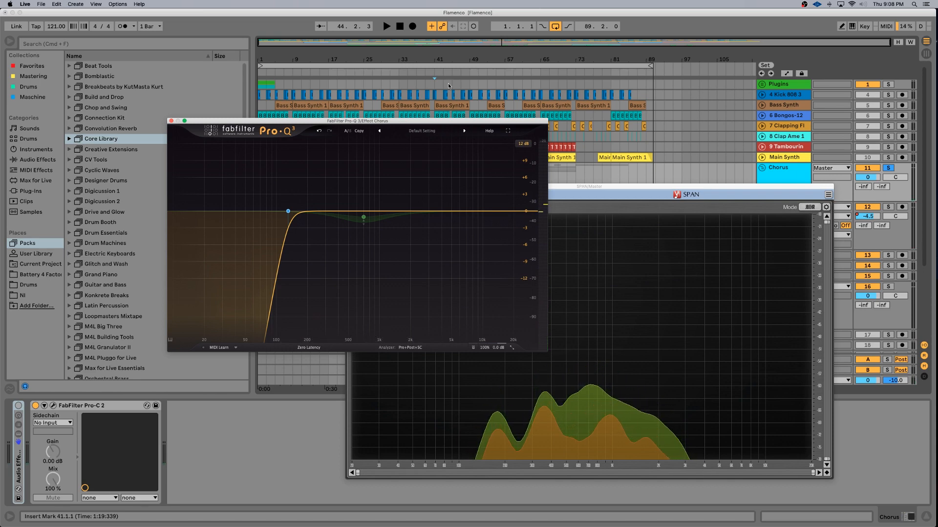
Step: Re-enable the 701.48 Hz bell band in Pro-Q 3 and reposition the Pro-Q 3 and SPAN windows
drag(413, 122, 441, 231)
click(435, 179)
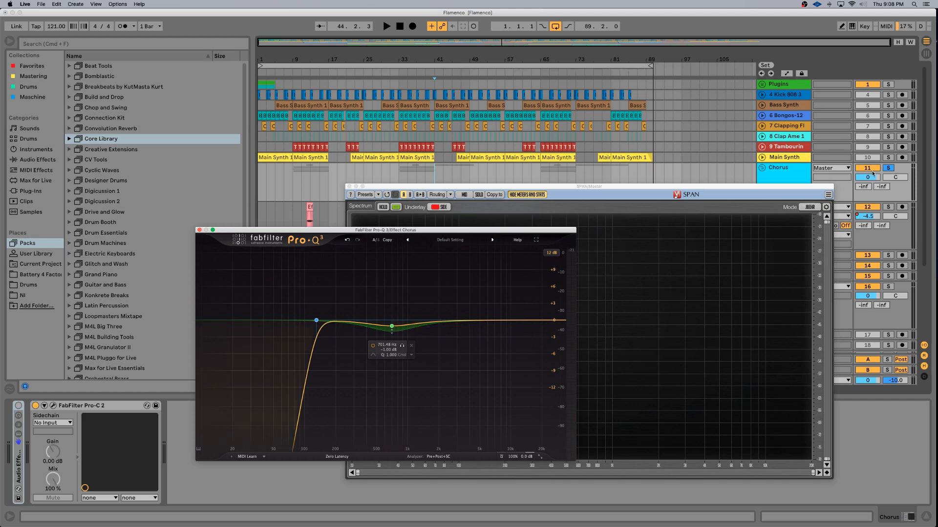
click(786, 173)
drag(787, 187, 707, 132)
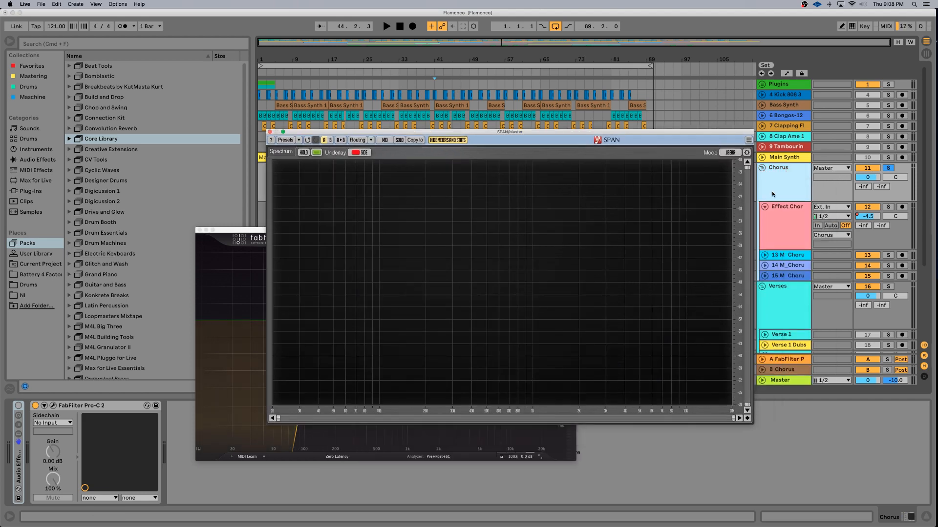
Step: Re-enable Pro-MB on the Effect Chorus track, open its window, and arrange it alongside Pro-Q 3 above SPAN
click(781, 207)
click(155, 406)
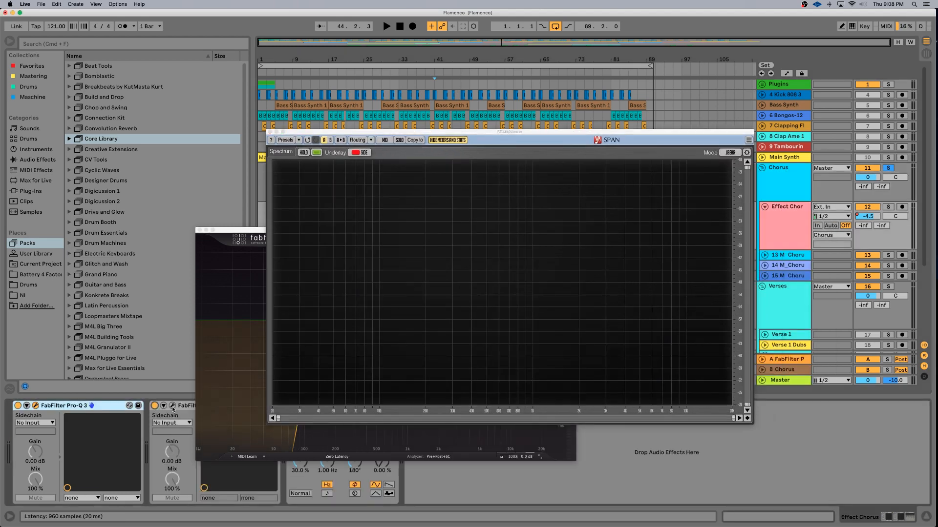
drag(300, 199, 795, 70)
drag(250, 233, 62, 37)
drag(756, 67, 719, 33)
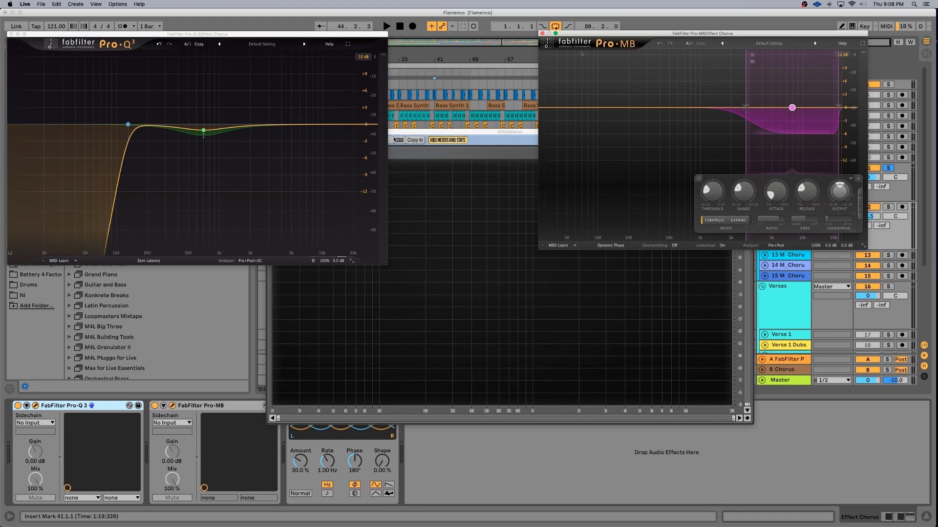
Step: Play the Chorus group from bar 41 to examine Pro-MB's high-frequency compression band, its threshold and attack, against the SPAN spectrum
mouse_move(194, 140)
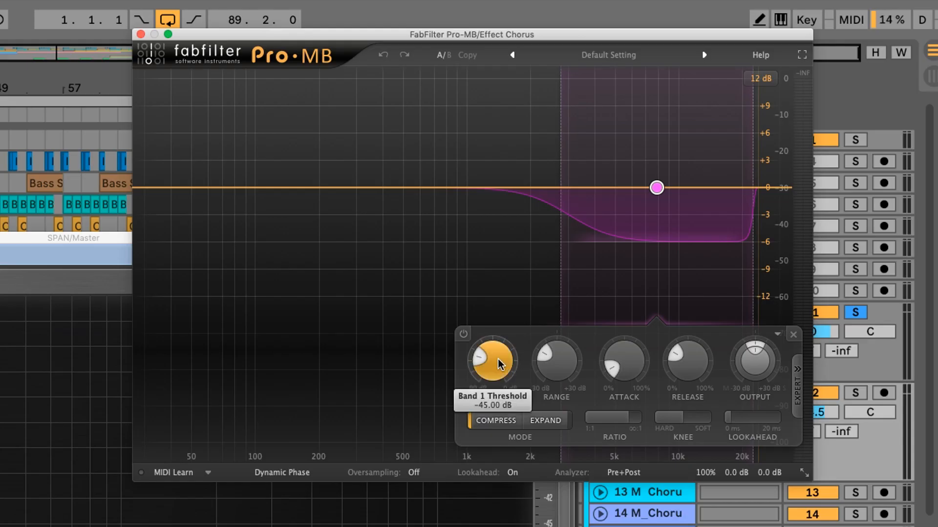
mouse_move(499, 364)
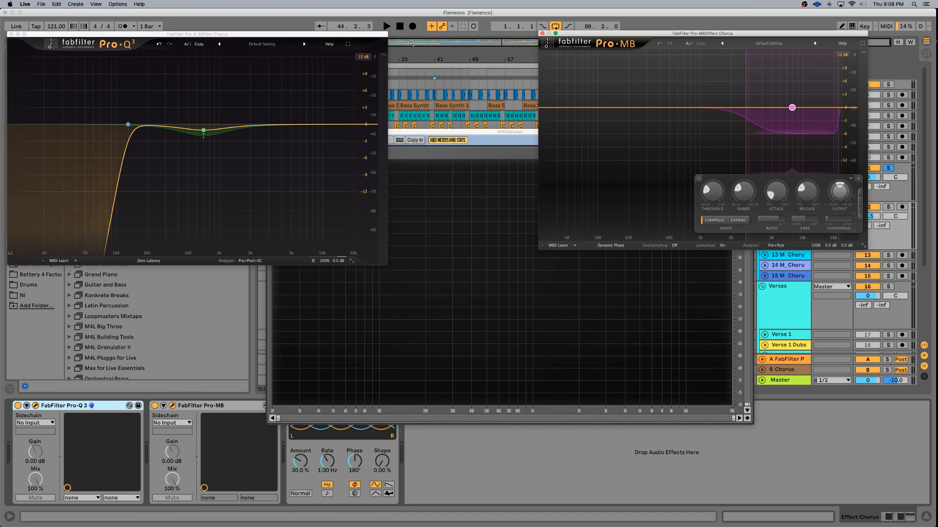
click(387, 27)
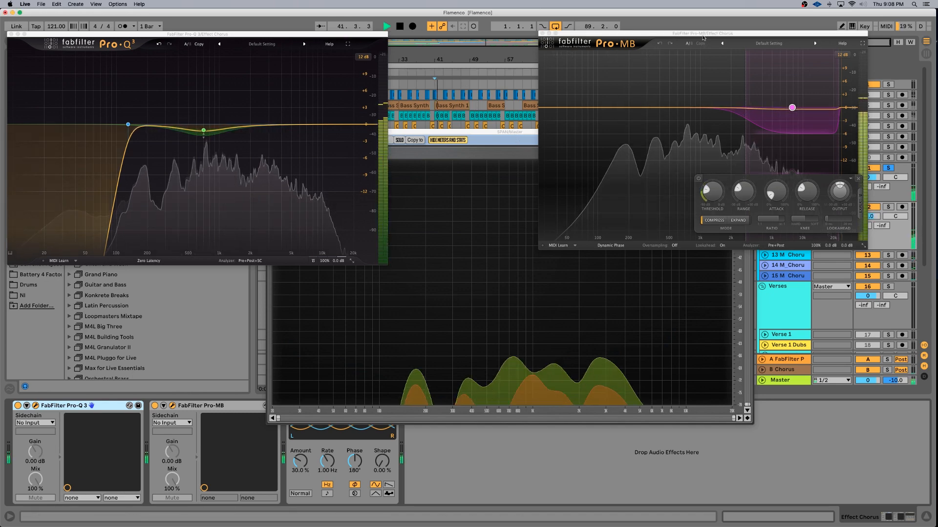
drag(701, 33, 605, 28)
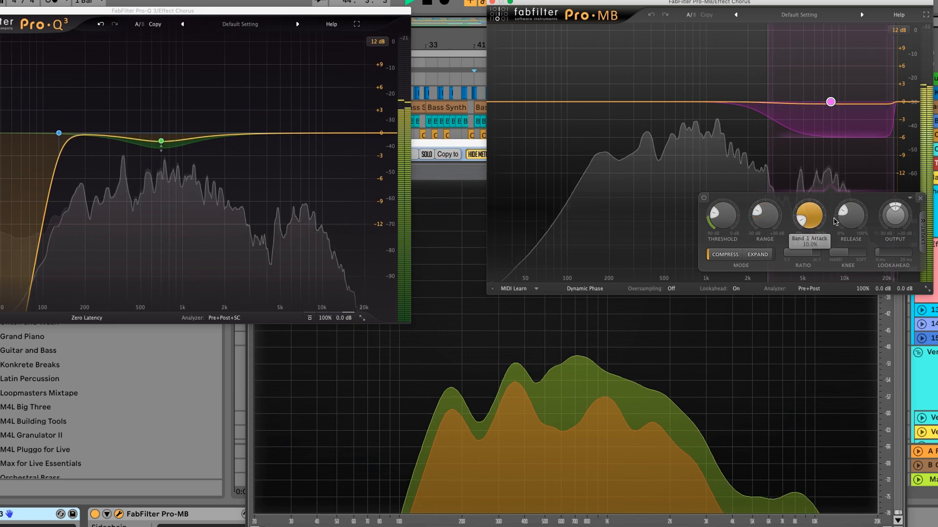
mouse_move(836, 222)
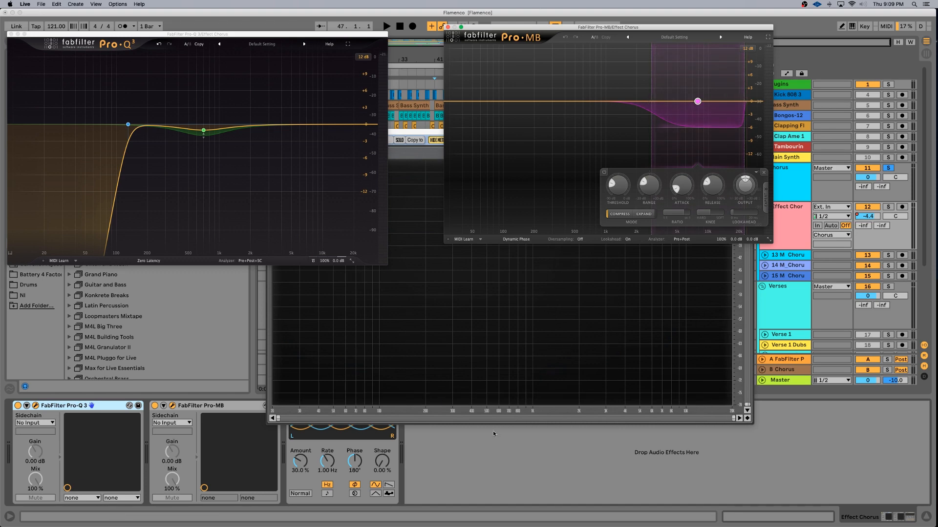
Step: Shorten the SPAN window and move it to uncover the Auto Pan device on Effect Chorus
click(411, 447)
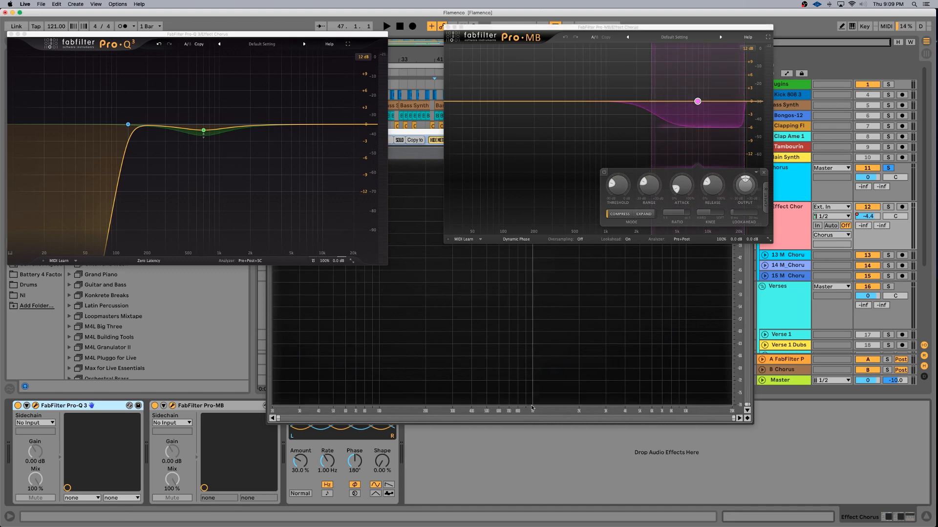
drag(527, 425, 527, 384)
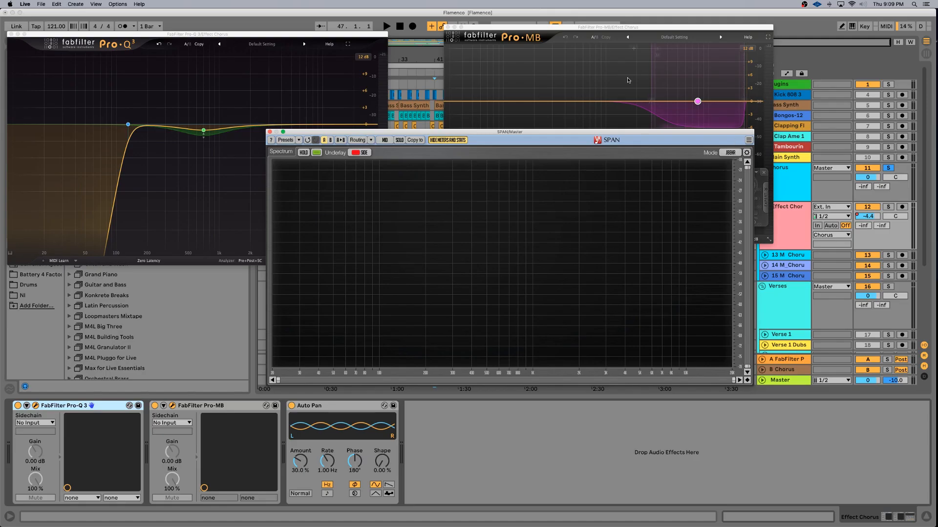
drag(594, 133, 495, 147)
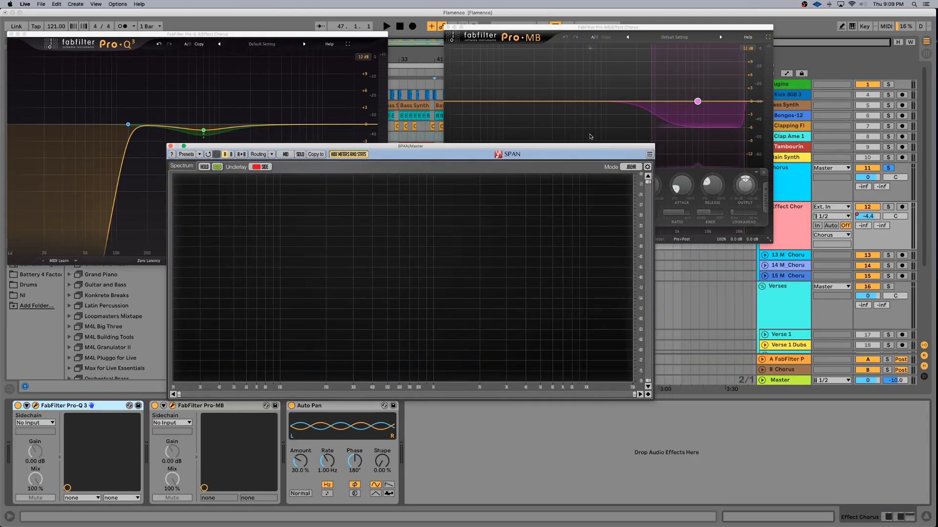
click(820, 57)
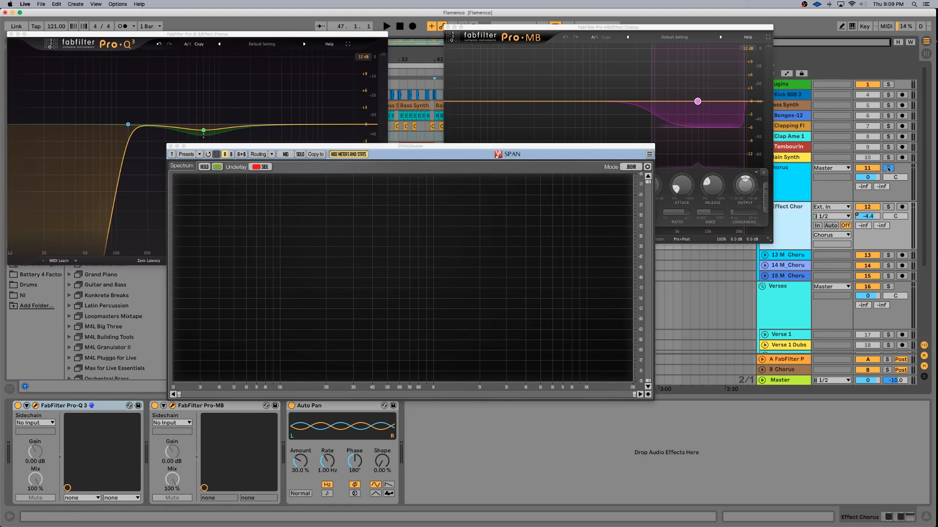
Step: Set the output gain of the Utility device on the Master track to 10.0 dB
click(780, 380)
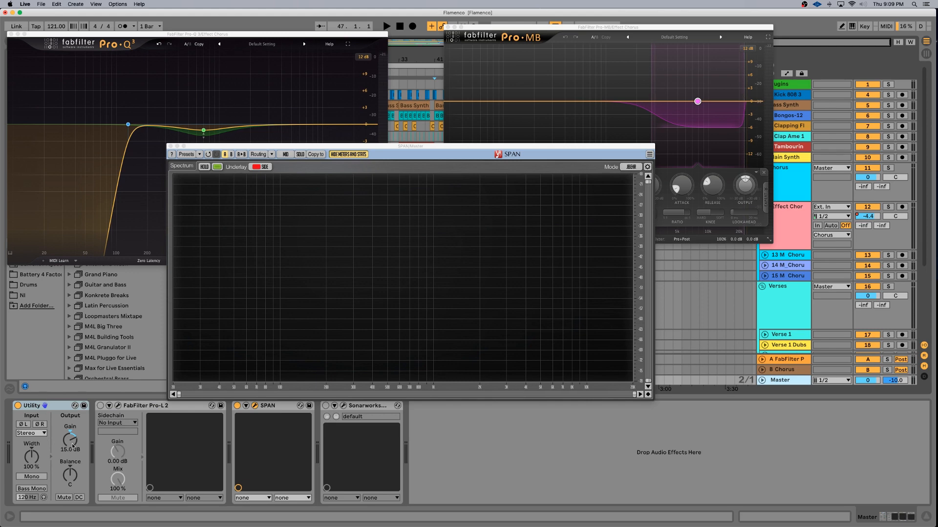
click(70, 449)
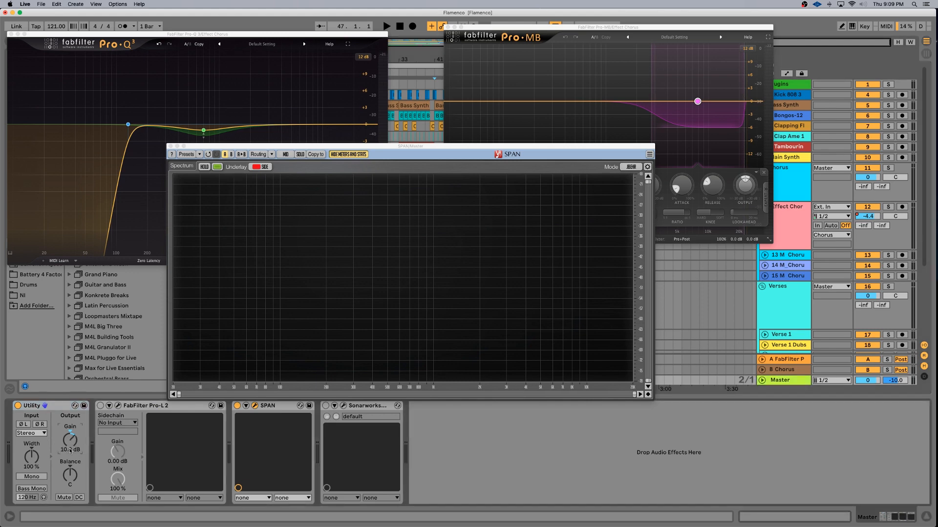
Step: Play the full mix from bar 41 and reposition the SPAN window to examine the side signal alongside Pro-Q 3 and Pro-MB
drag(450, 148, 585, 218)
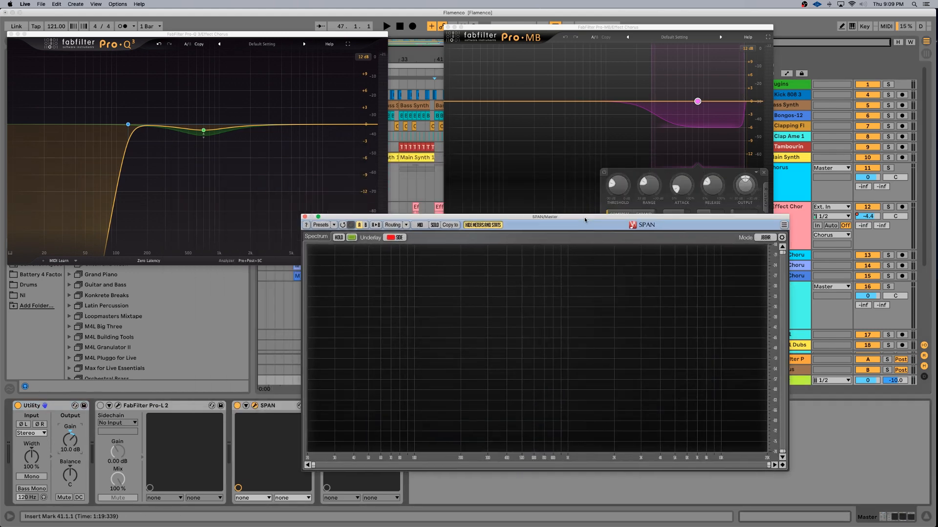
click(436, 186)
key(space)
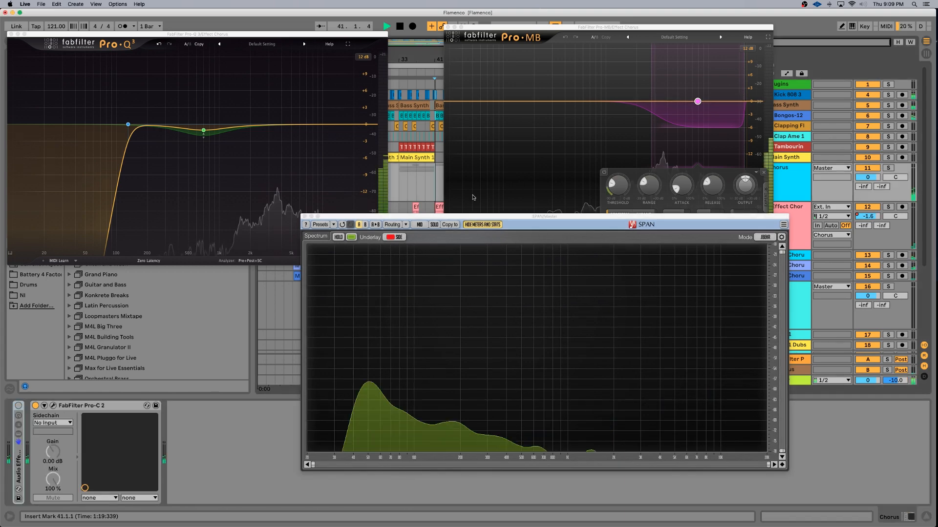
drag(492, 219, 389, 210)
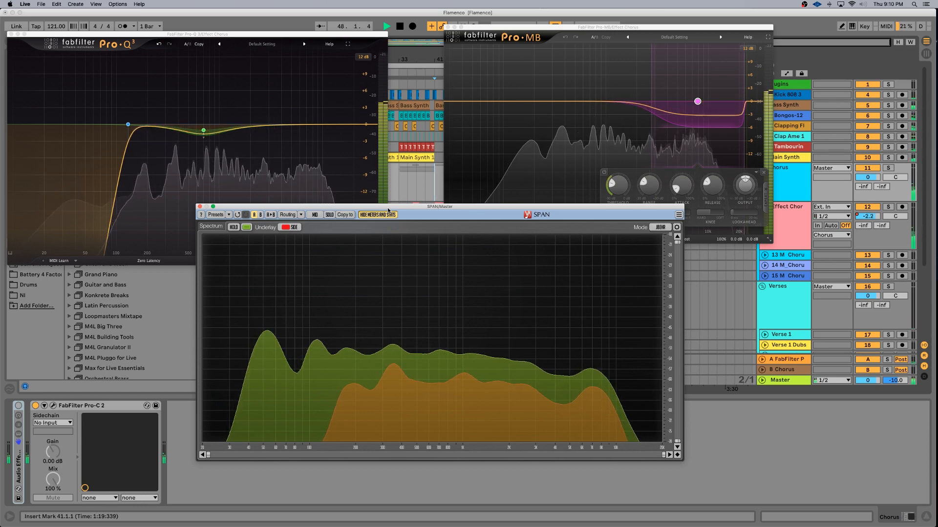
key(space)
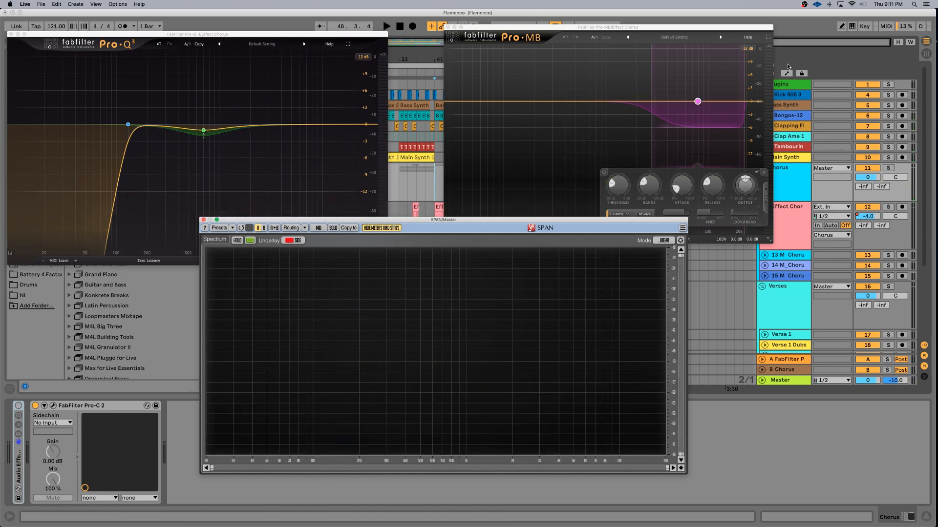